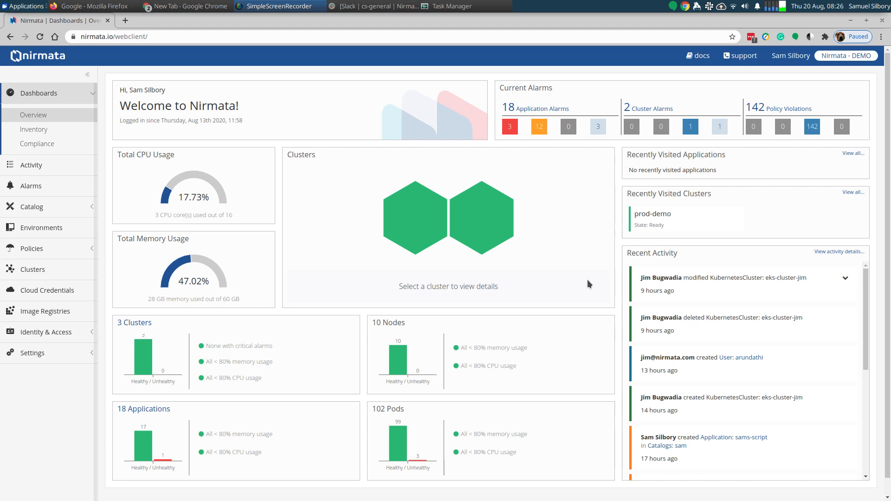
# - In the sam catalog, start a new application and name it samdemoscript
pyautogui.click(36, 210)
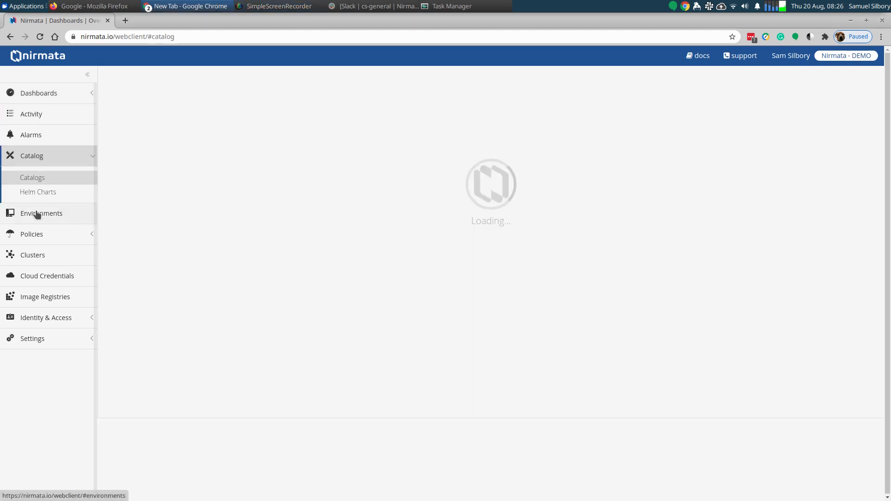
pyautogui.click(177, 346)
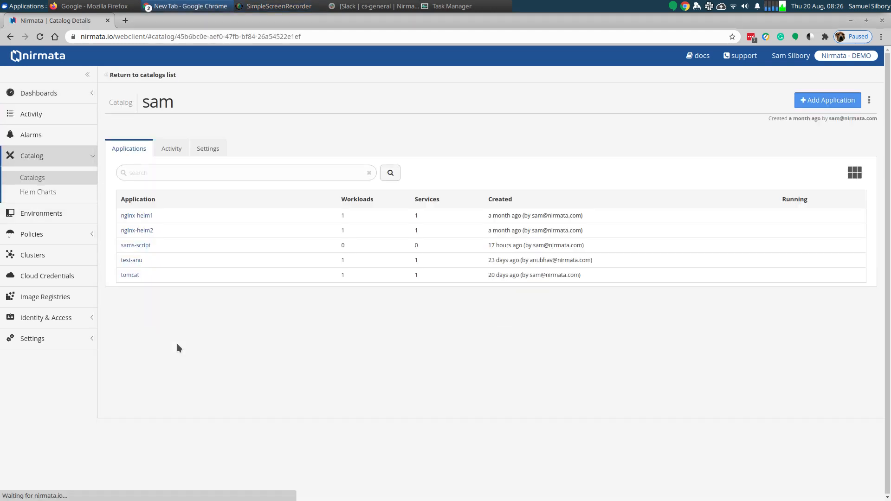
pyautogui.click(822, 101)
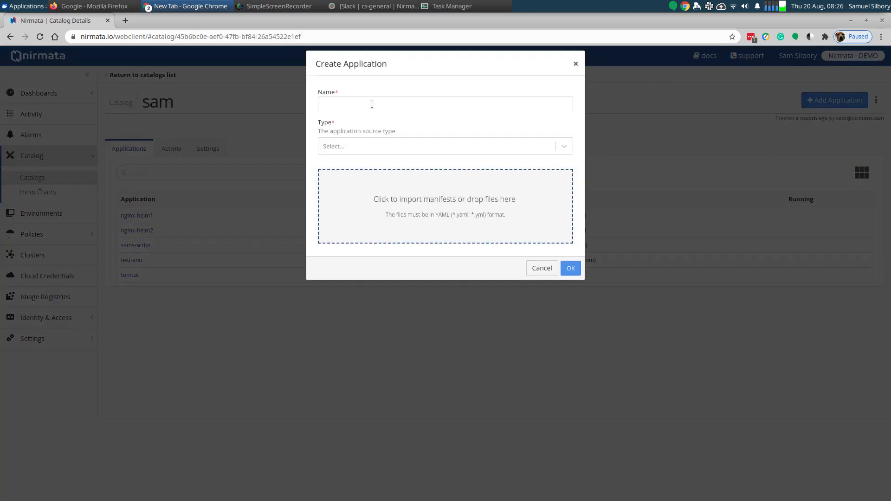
pyautogui.click(371, 104)
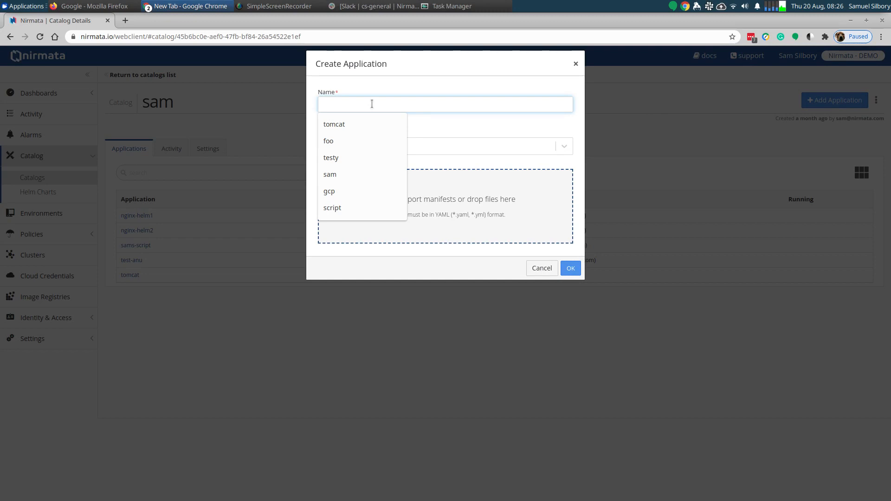
pyautogui.write('sam')
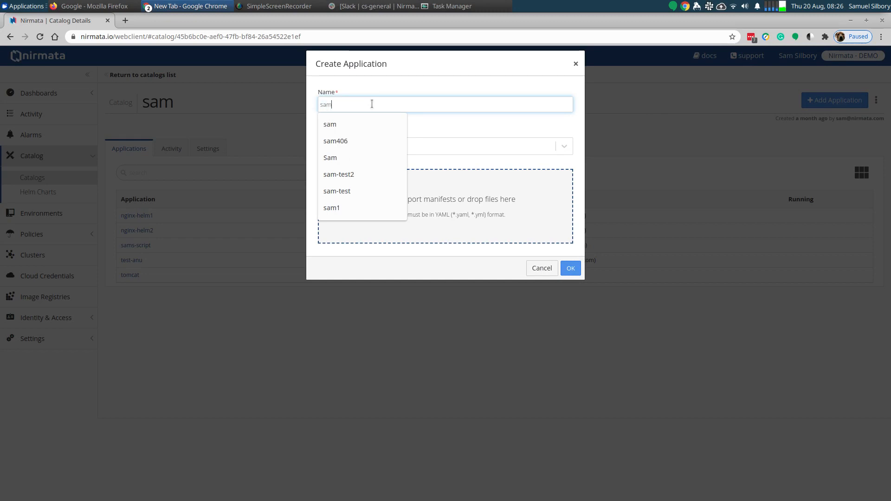
pyautogui.write('demo')
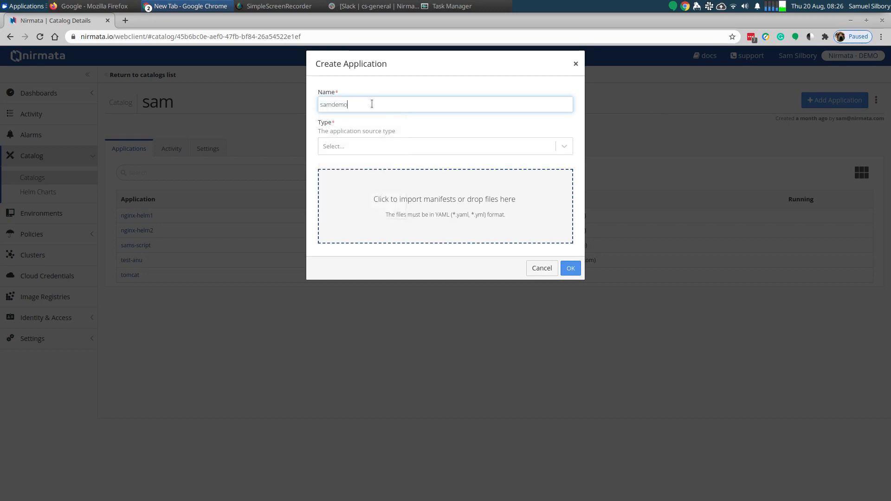
pyautogui.press('BackSpace')
pyautogui.write('moscript')
# - Set the new application's source type to catalog and create the application
pyautogui.click(571, 268)
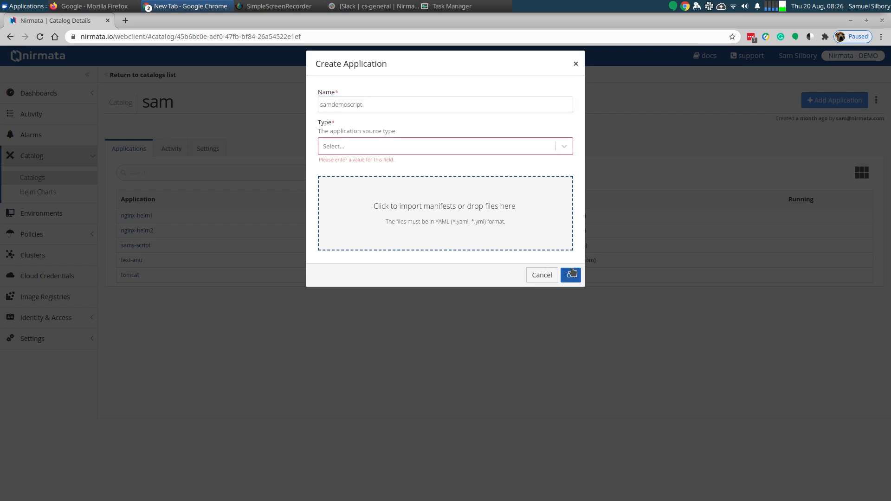
pyautogui.click(354, 152)
pyautogui.click(342, 182)
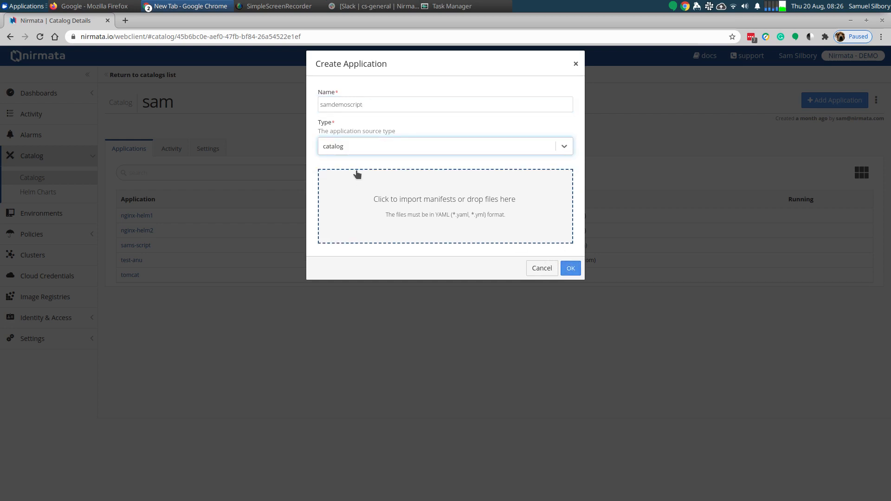
pyautogui.click(569, 269)
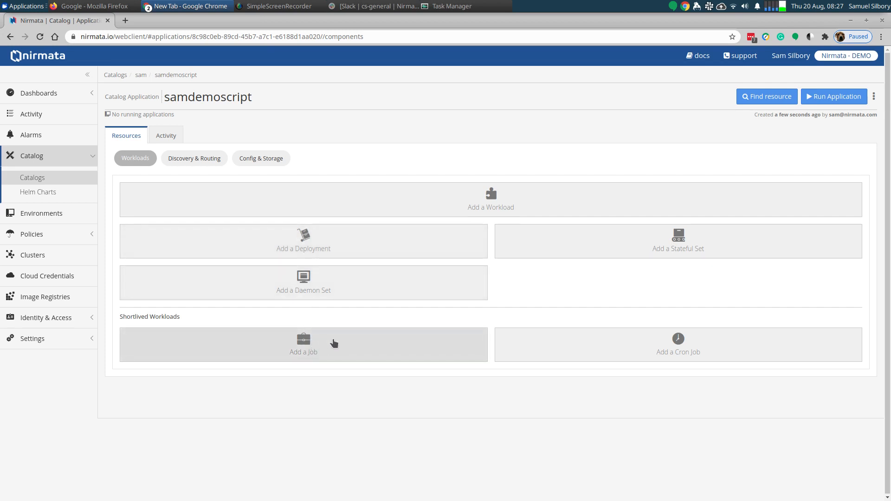
# - Start a new cron job named cron, keep the Allow concurrency policy, and set its failed jobs history limit to 3
pyautogui.click(619, 349)
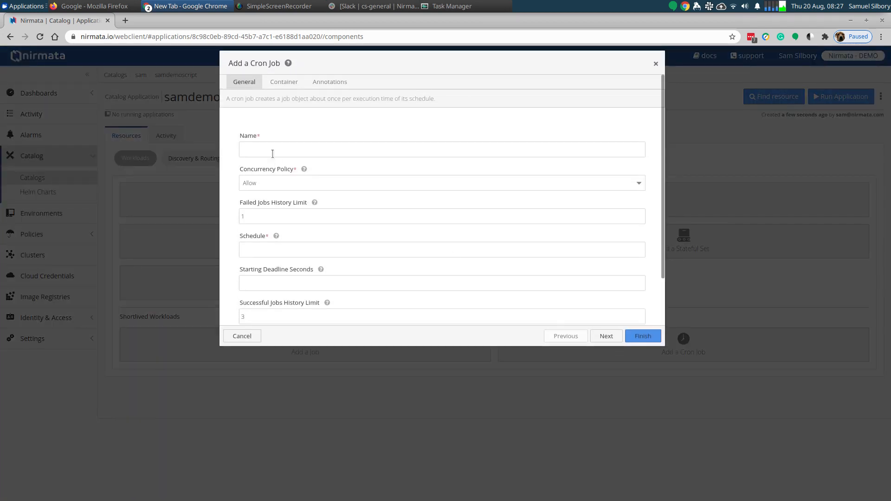
pyautogui.click(265, 151)
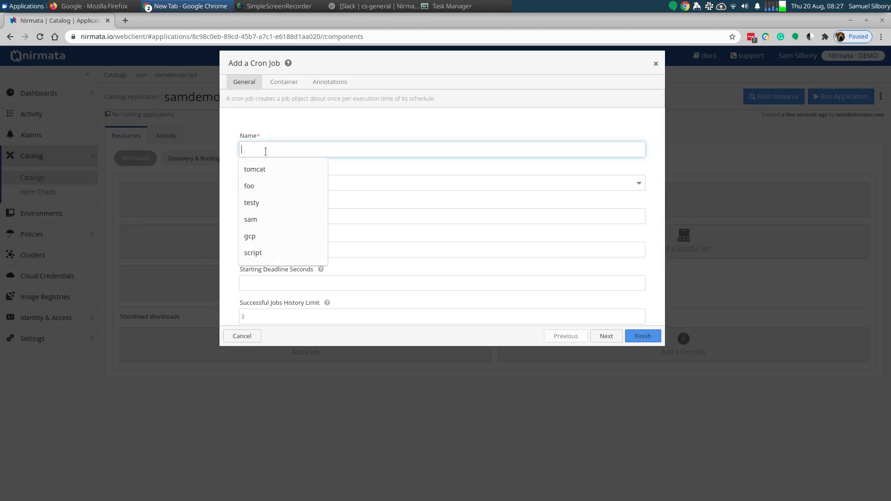
pyautogui.write('cron')
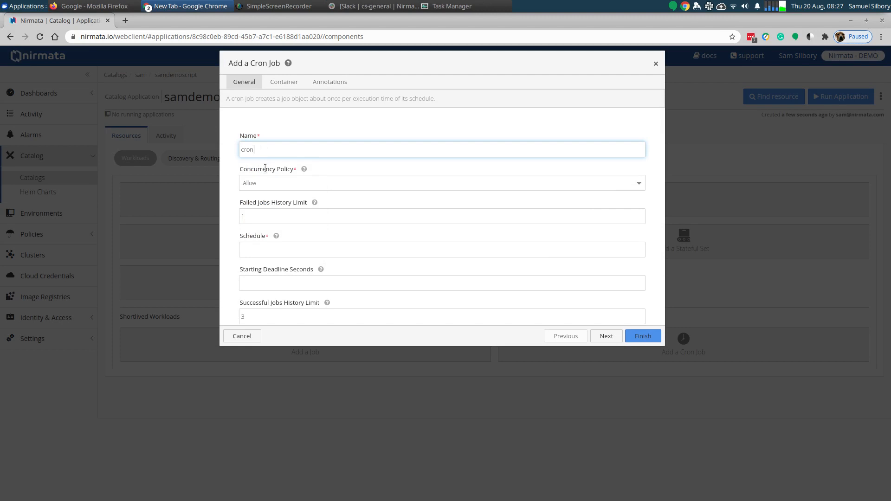
pyautogui.click(269, 185)
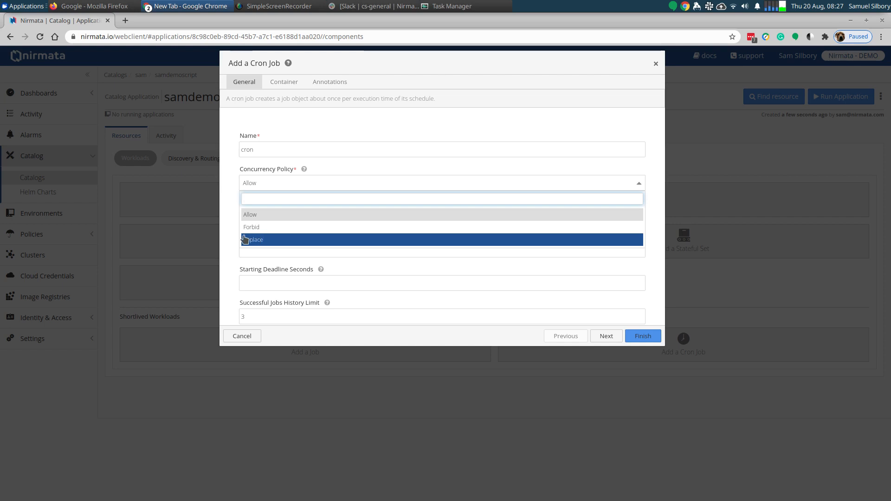
pyautogui.click(222, 236)
pyautogui.click(254, 217)
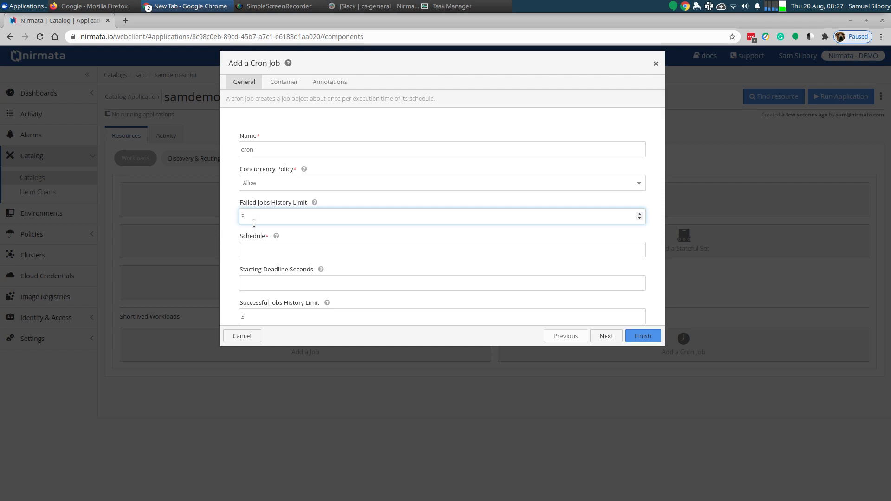
pyautogui.click(229, 234)
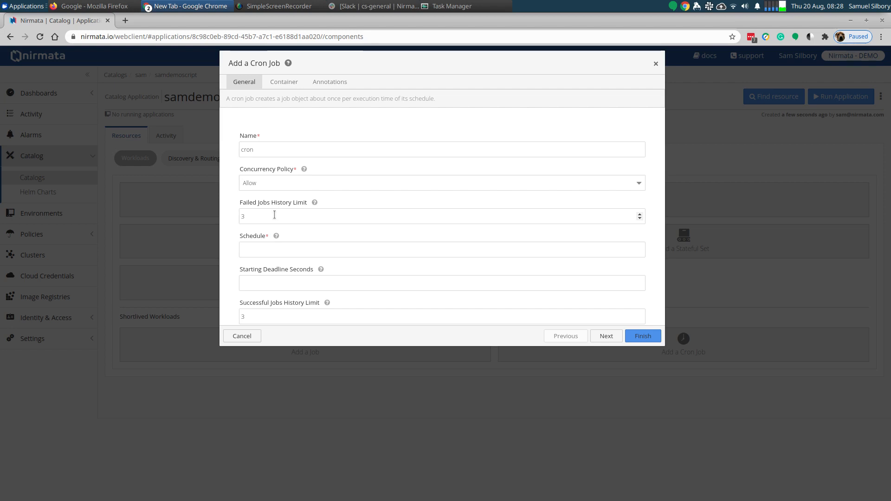
# - Set the cron job's schedule to * * * * * so it runs every minute
pyautogui.click(269, 251)
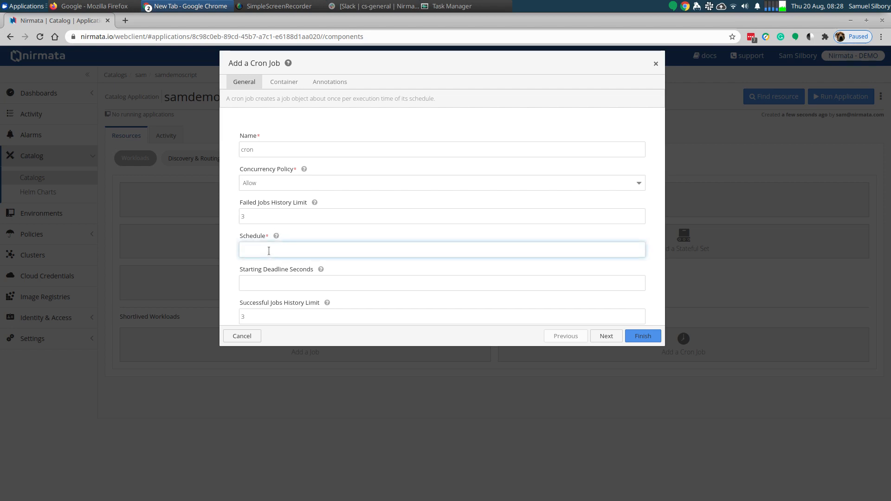
pyautogui.write('* * ')
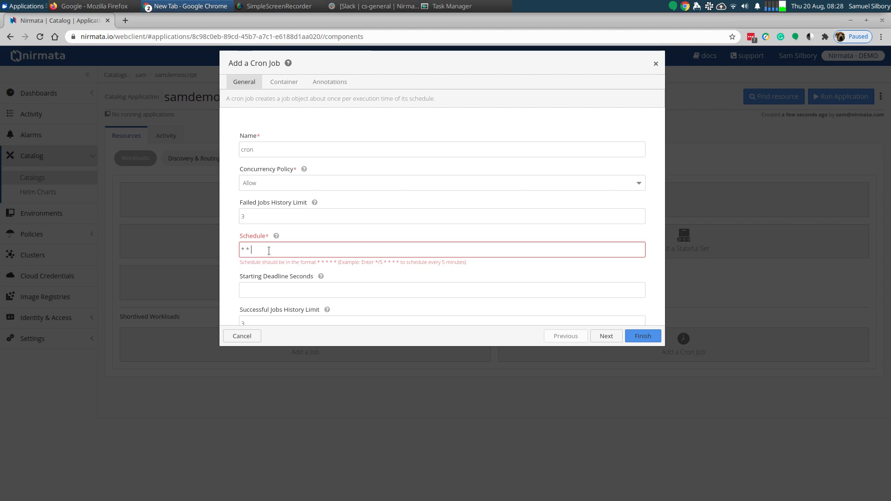
pyautogui.write('* * *')
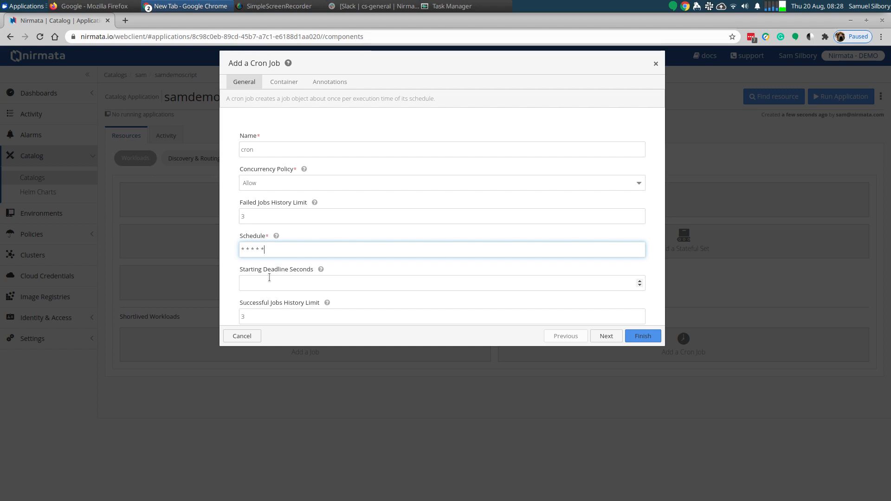
pyautogui.scroll(-2, 349, 272)
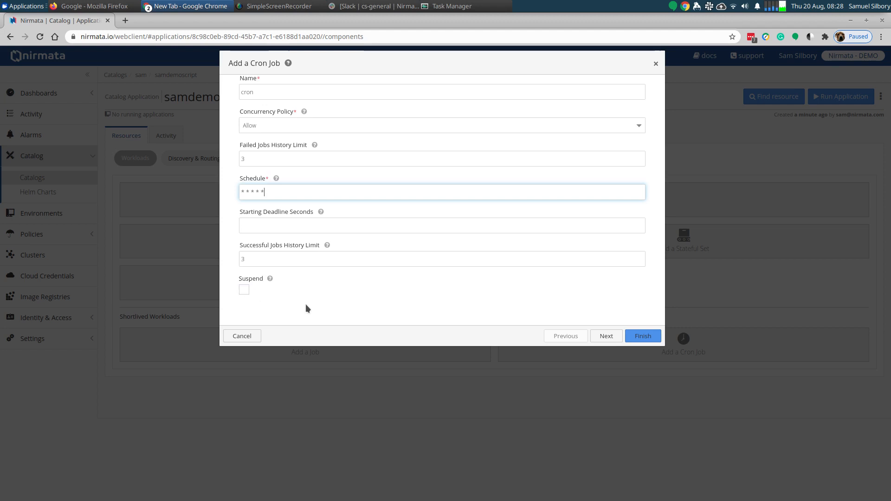
pyautogui.scroll(2, 584, 308)
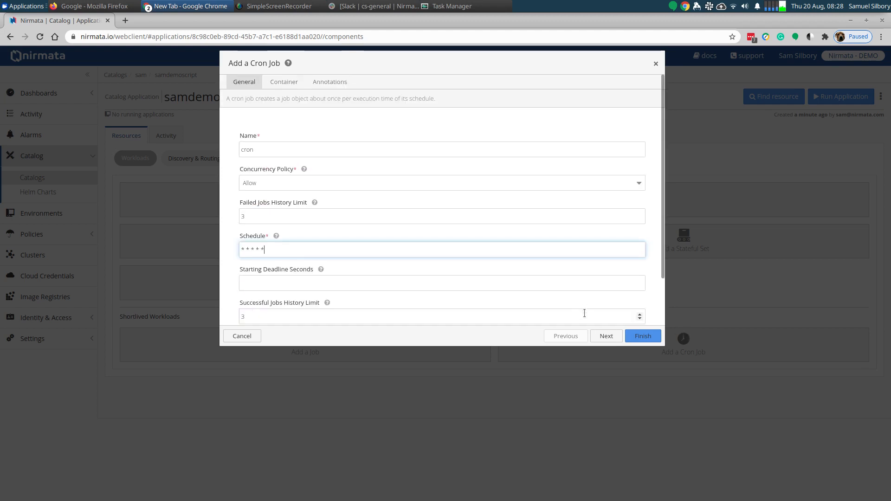
# - Use the Docker Hub image bash for the cron job's container and finish creating the cron job without annotations
pyautogui.click(607, 336)
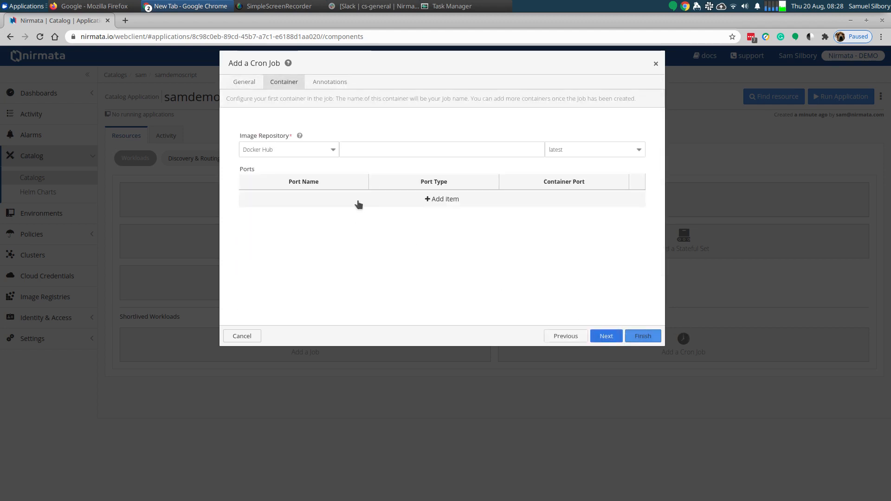
pyautogui.click(355, 151)
pyautogui.write('bash')
pyautogui.press('Return')
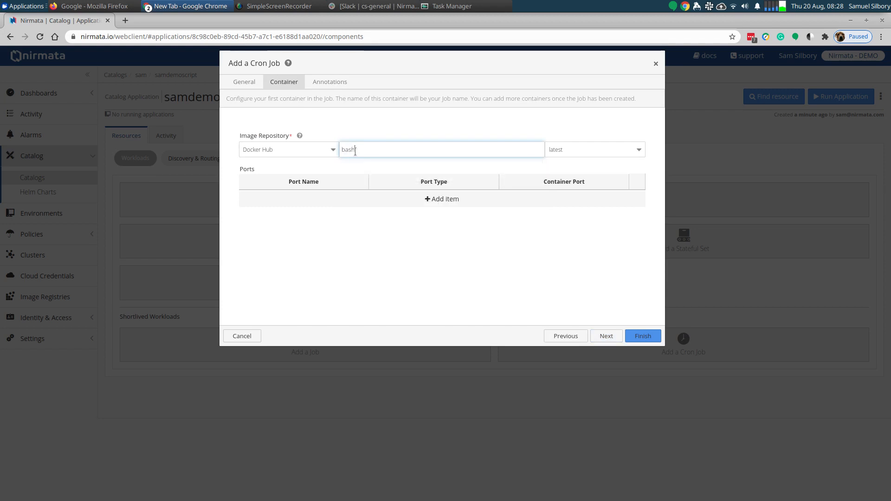
pyautogui.click(606, 336)
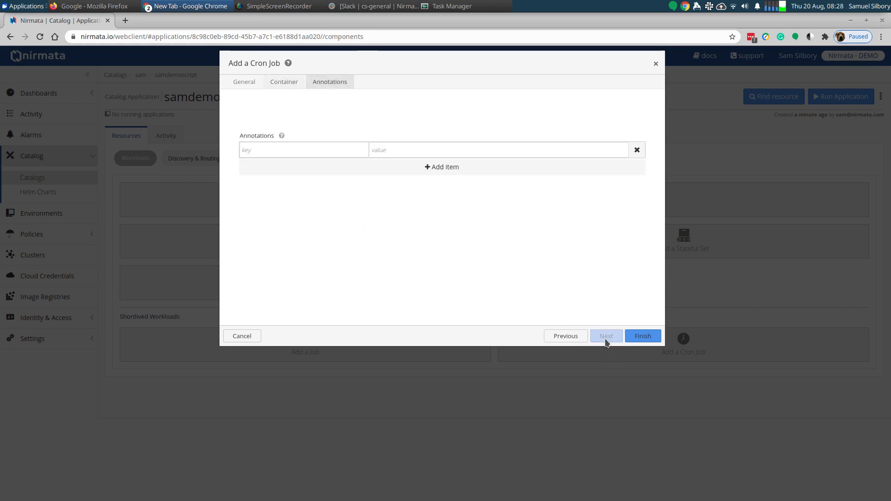
pyautogui.click(644, 336)
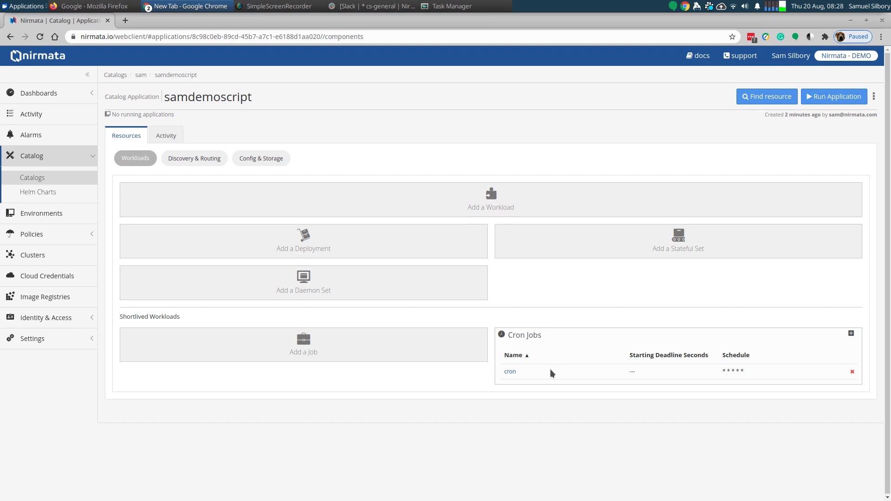
# - Start a new job named job in samdemoscript and set its completions to 3
pyautogui.click(322, 351)
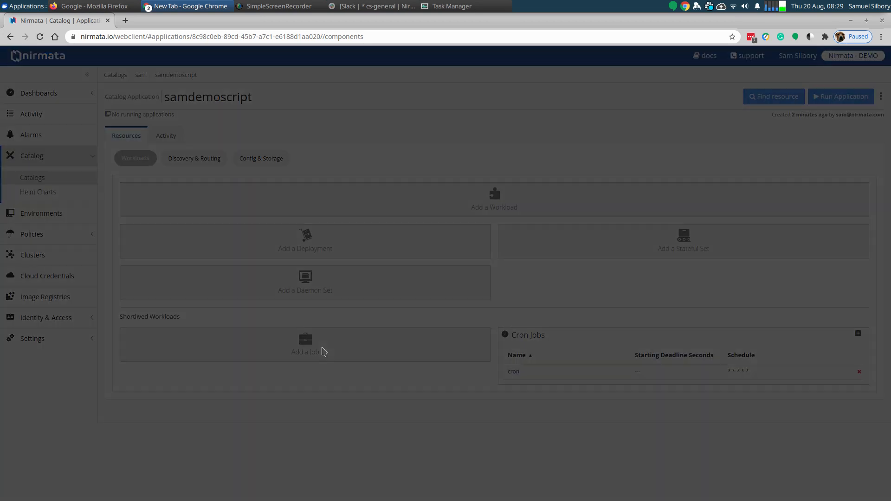
pyautogui.click(283, 147)
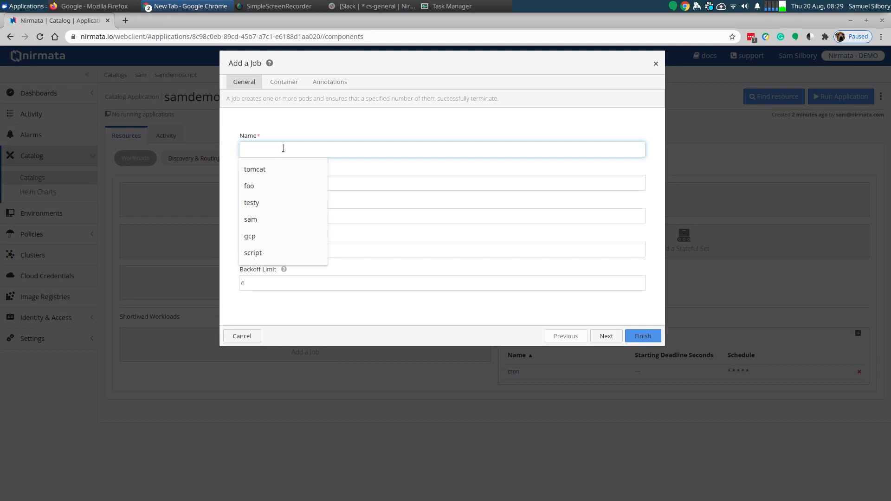
pyautogui.write('job')
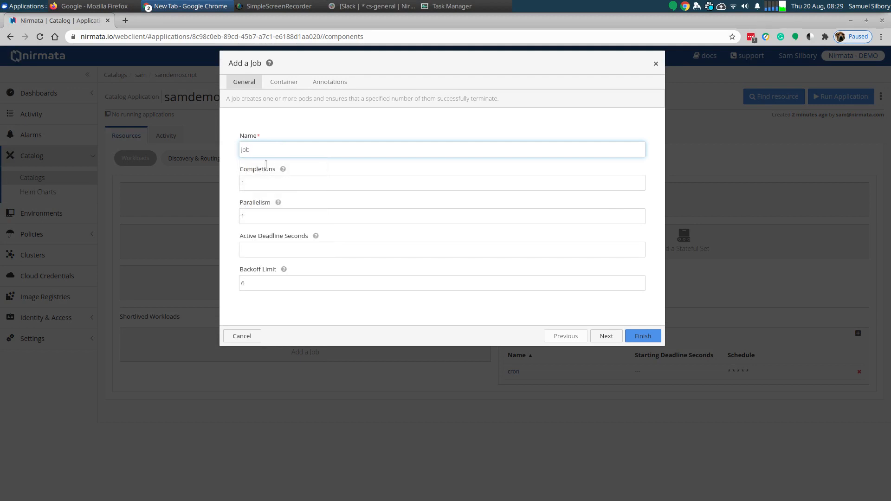
pyautogui.click(257, 187)
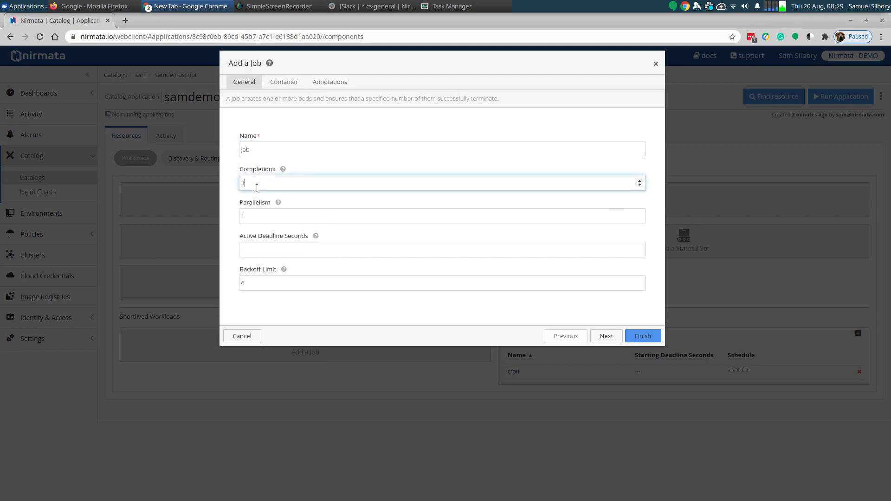
pyautogui.write('3')
pyautogui.click(243, 219)
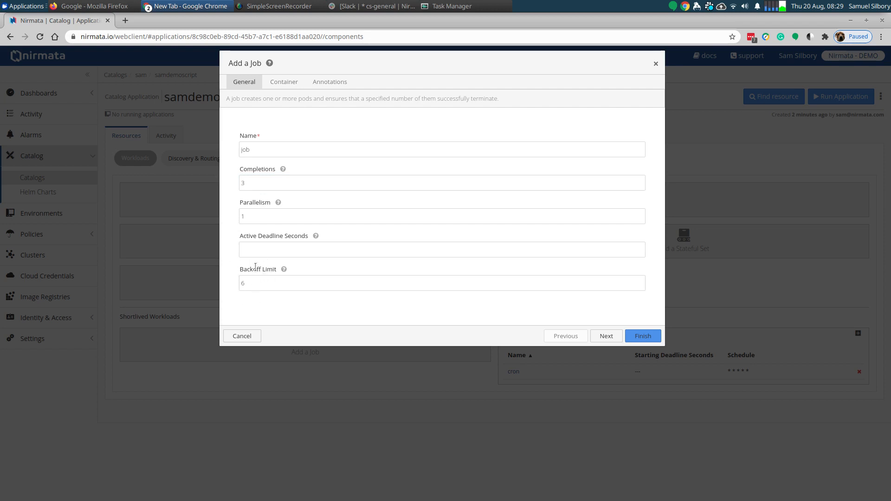
pyautogui.moveTo(239, 269); pyautogui.dragTo(278, 273)
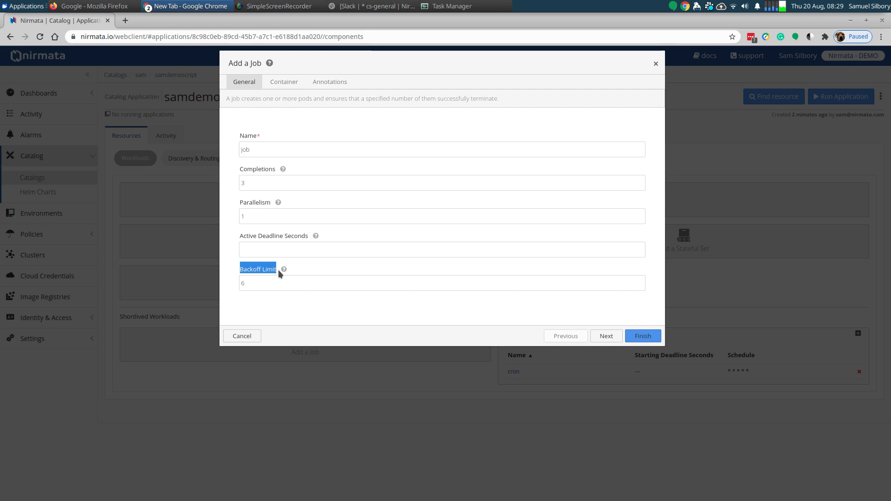
# - Use the Docker Hub image bash for the job's container and finish creating the job without annotations
pyautogui.click(602, 340)
pyautogui.click(345, 147)
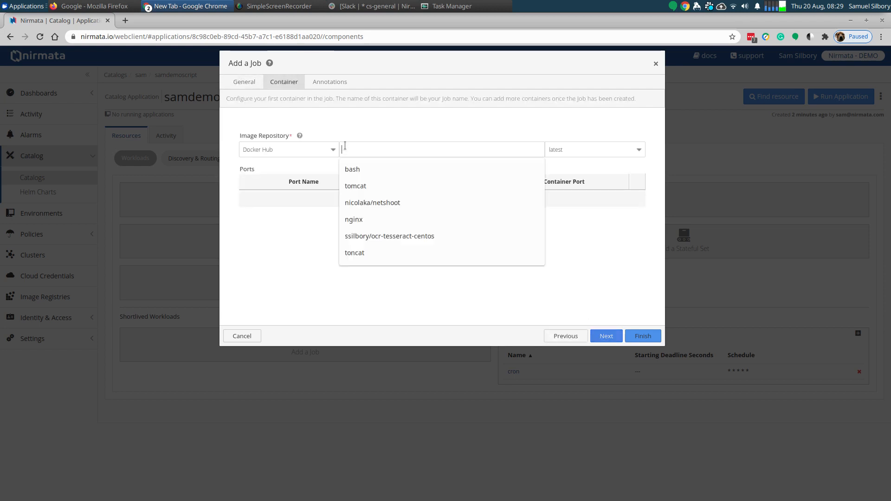
pyautogui.write('bash')
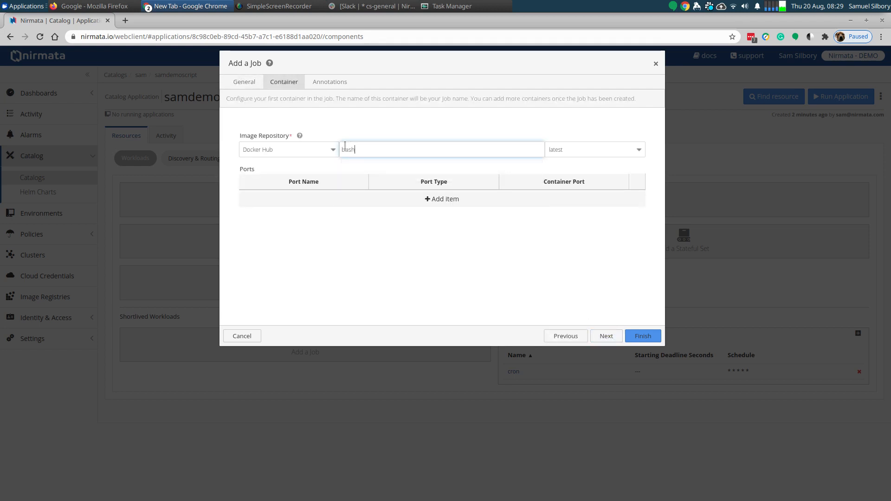
pyautogui.click(607, 337)
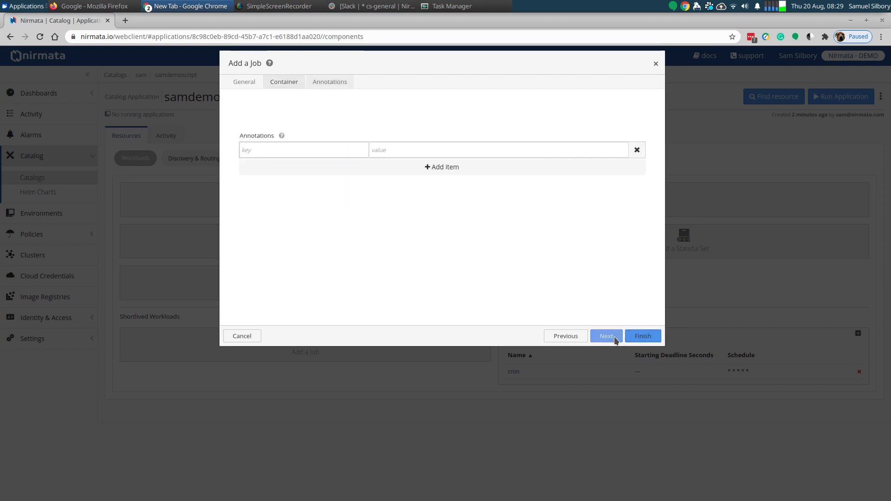
pyautogui.click(646, 337)
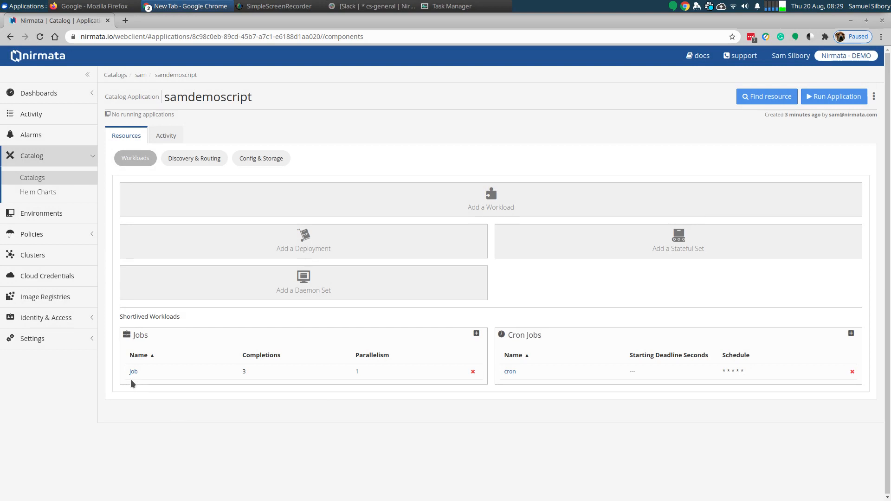
# - Start a new ConfigMap named script in samdemoscript and add a data item with the key run.sh
pyautogui.click(270, 159)
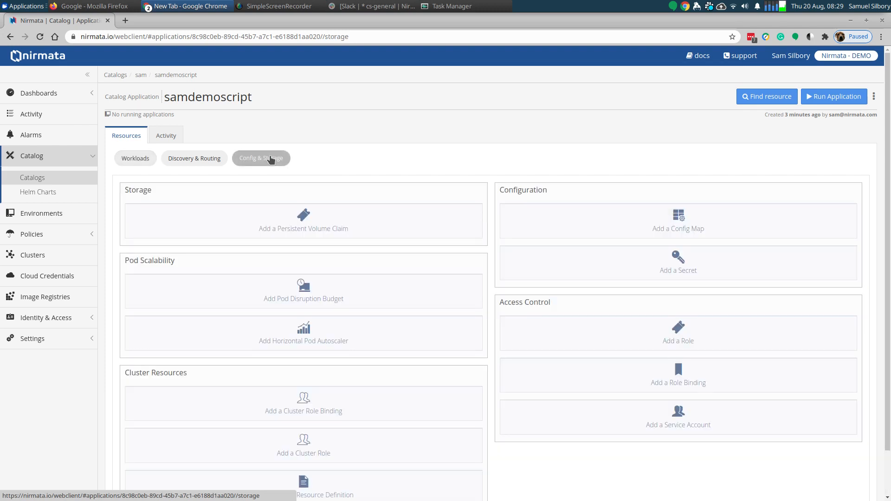
pyautogui.click(691, 232)
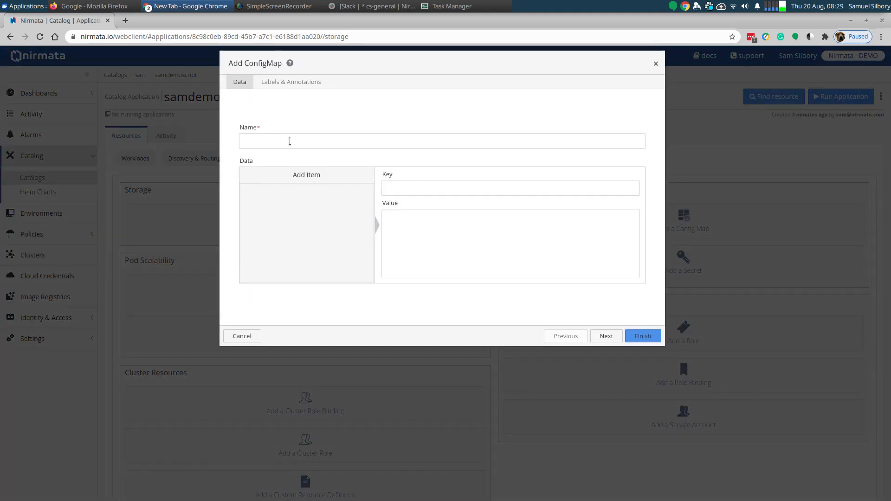
pyautogui.click(289, 140)
pyautogui.write('sc')
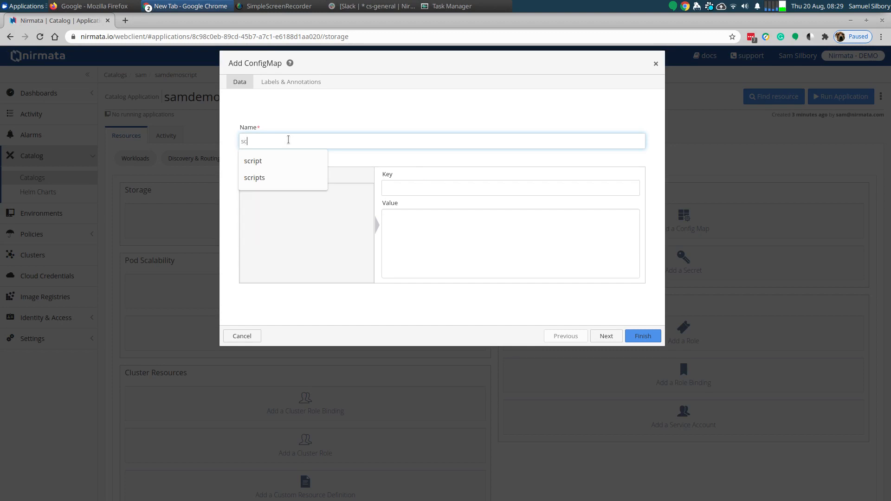
pyautogui.write('ript')
pyautogui.click(334, 113)
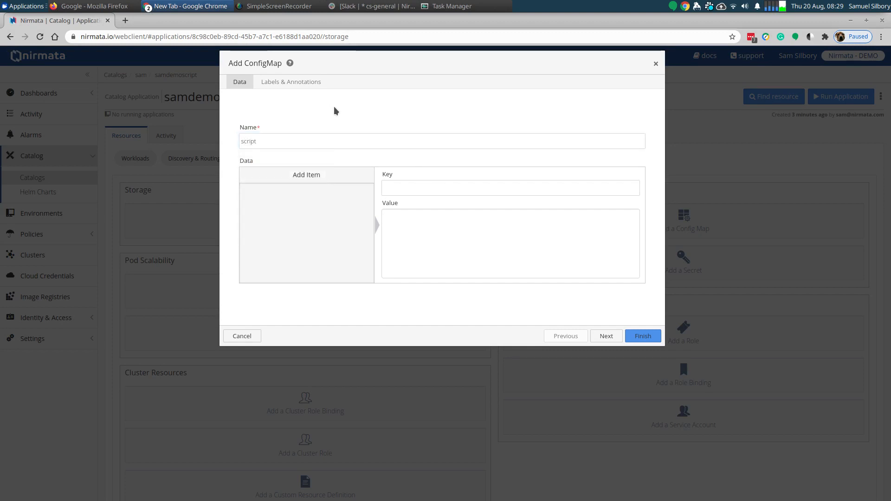
pyautogui.click(351, 179)
pyautogui.doubleClick(412, 188)
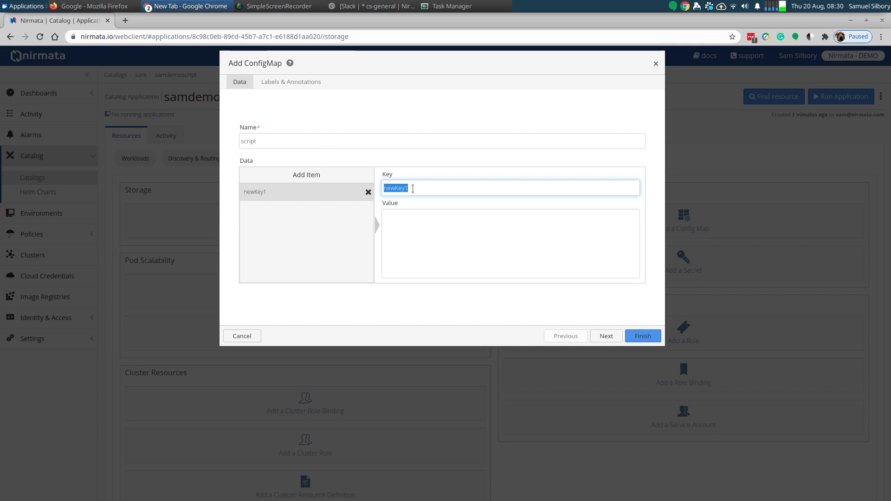
pyautogui.write('run.sh')
# - Write run.sh's value as echo Hi, wget with the copied raw GitHub URL of k8_get_logs.sh, ls -l and echo Bye on separate lines
pyautogui.click(413, 219)
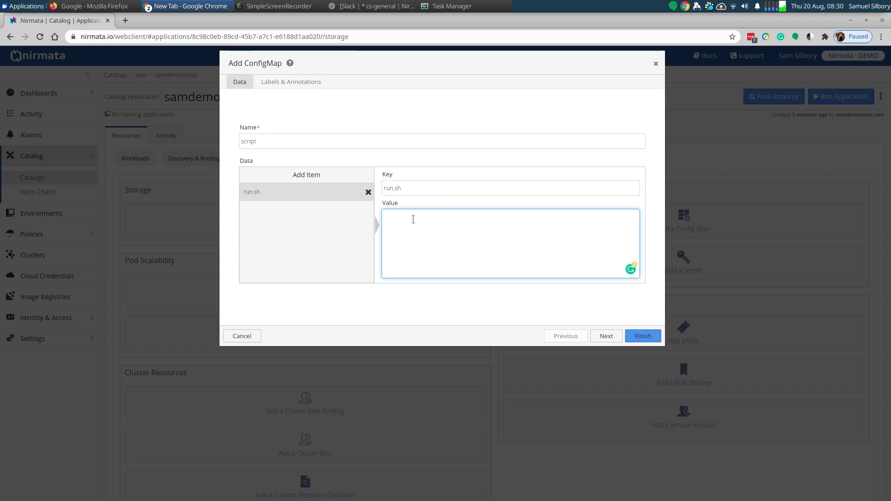
pyautogui.write('echo Hi')
pyautogui.press('Return')
pyautogui.write('wget')
pyautogui.hotkey('alt', 'Tab')
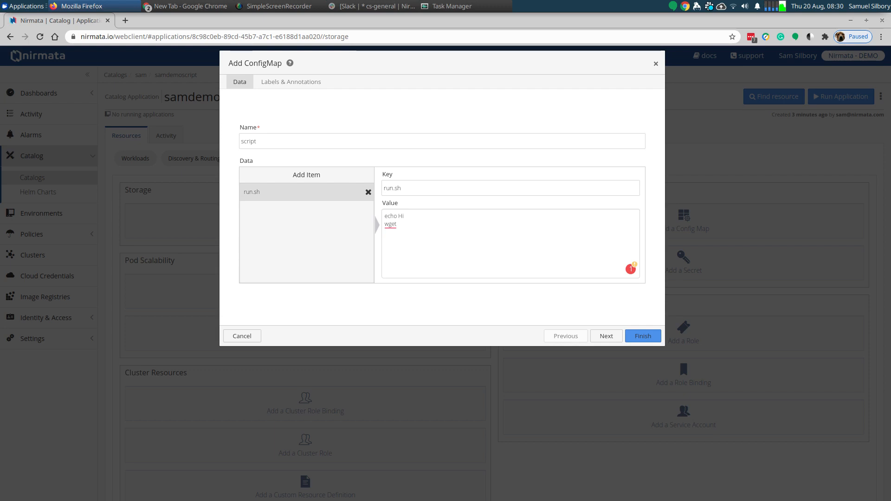
pyautogui.click(412, 224)
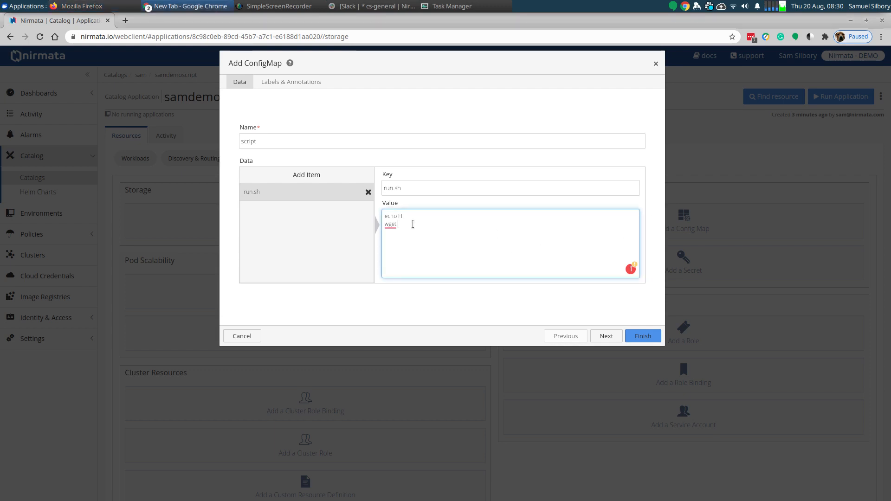
pyautogui.write('https://raw.githubusercontent.com/silborynirmata/k8_test/master/k8_get_logs.sh')
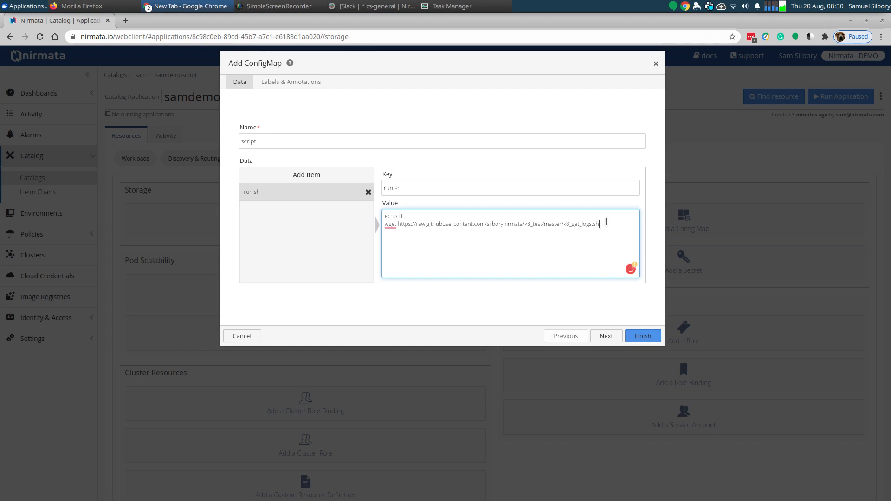
pyautogui.press('Return')
pyautogui.write('ls -l')
pyautogui.press('Return')
pyautogui.write('echo Bye')
# - Review the ConfigMap's name, key and script text, and finish creating it
pyautogui.moveTo(260, 141); pyautogui.dragTo(239, 140)
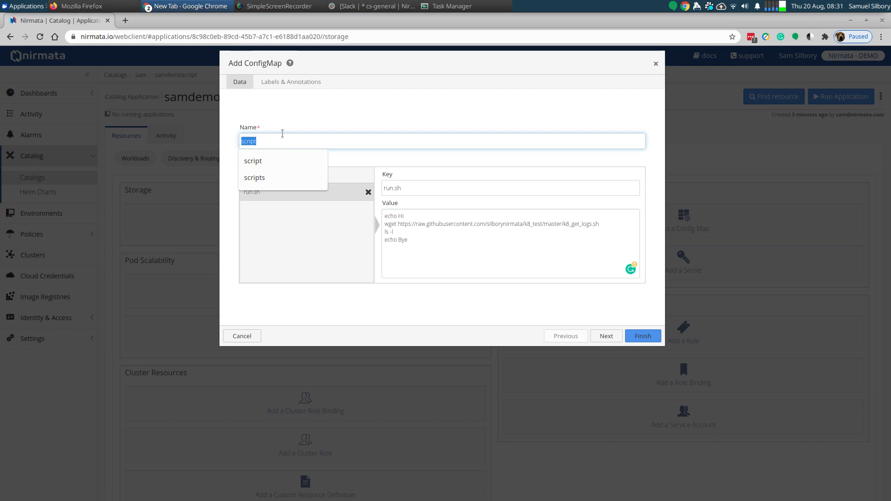
pyautogui.click(319, 114)
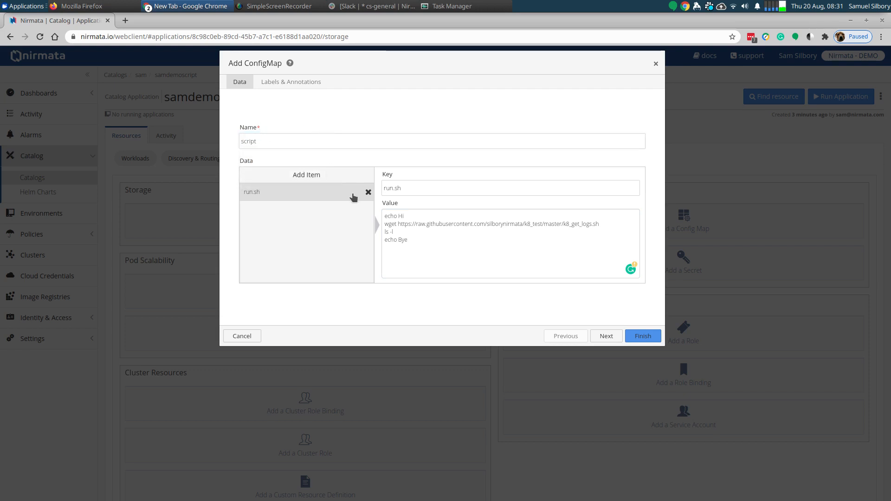
pyautogui.click(407, 188)
pyautogui.hotkey('ctrl', 'shift', 'Left')
pyautogui.hotkey('ctrl', 'shift', 'Left')
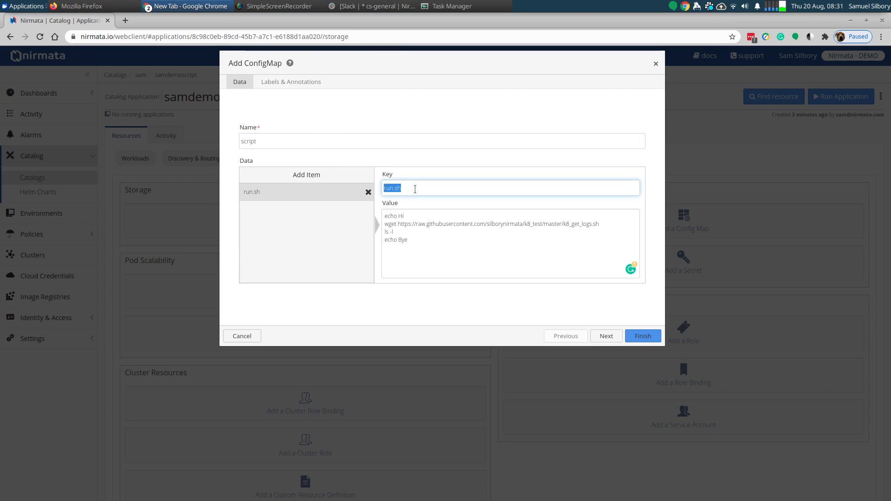
pyautogui.hotkey('ctrl', 'shift', 'Right')
pyautogui.hotkey('ctrl', 'shift', 'Left')
pyautogui.hotkey('ctrl', 'shift', 'Right')
pyautogui.hotkey('ctrl', 'shift', 'Left')
pyautogui.click(400, 187)
pyautogui.hotkey('ctrl', 'shift', 'Left')
pyautogui.hotkey('ctrl', 'shift', 'Left')
pyautogui.moveTo(411, 240); pyautogui.dragTo(384, 216)
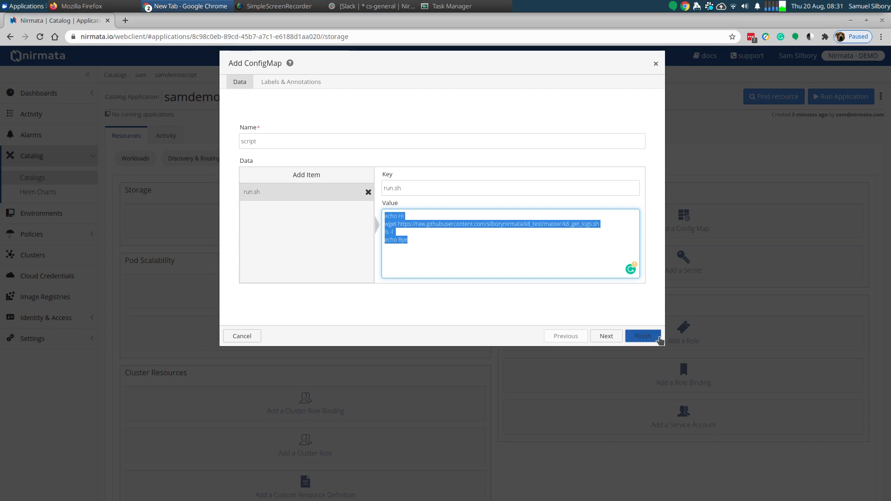
pyautogui.click(643, 333)
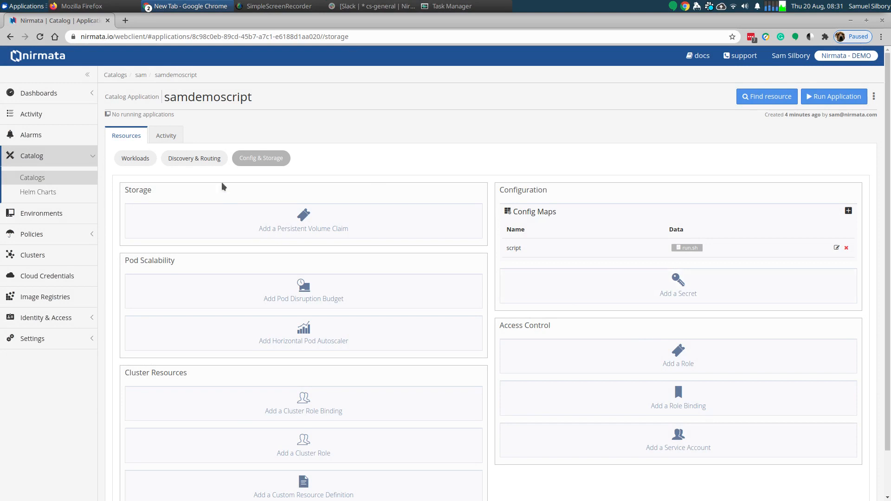
# - Add a volume named script to the job's pod template, with type configMap and the script config map as its source
pyautogui.click(131, 157)
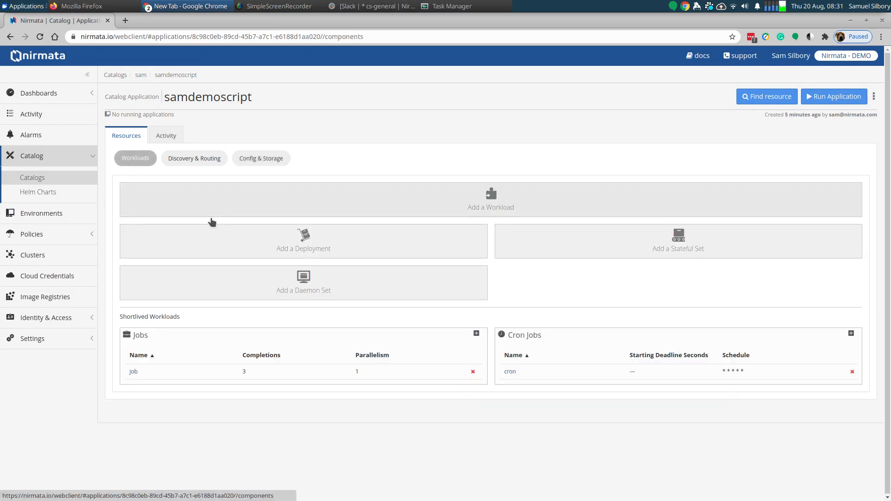
pyautogui.click(133, 372)
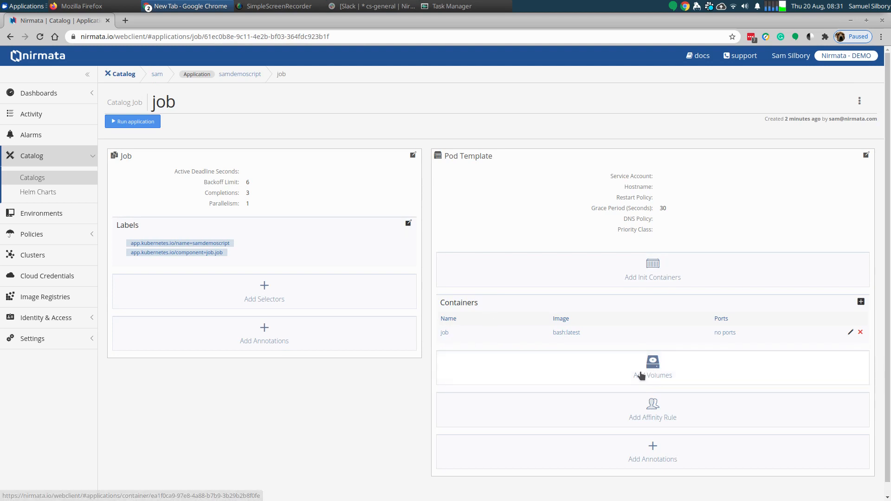
pyautogui.click(666, 371)
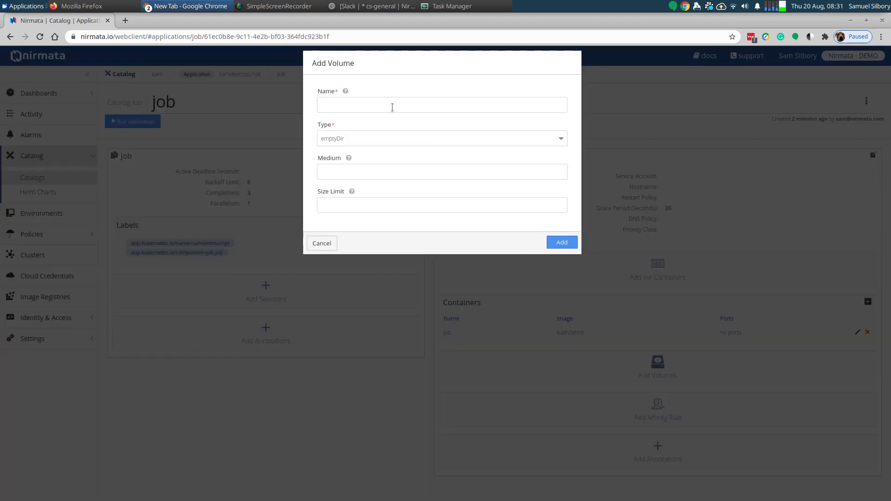
pyautogui.click(377, 99)
pyautogui.write('script')
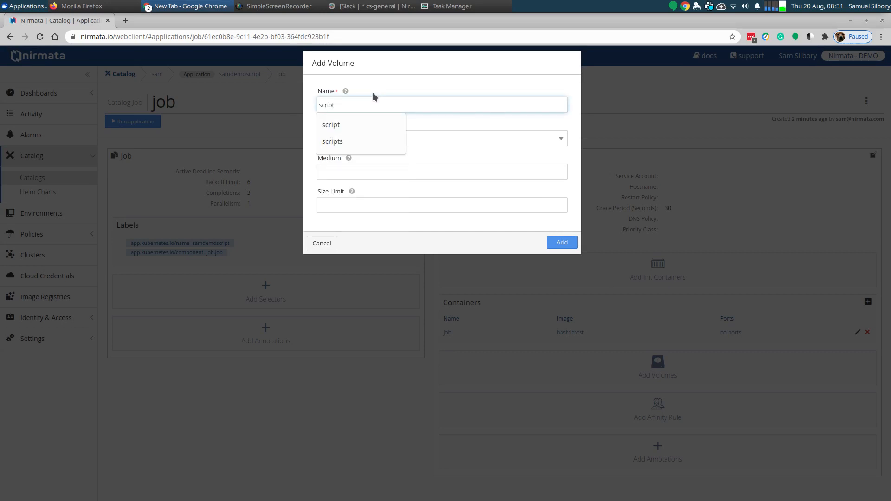
pyautogui.click(357, 124)
pyautogui.click(425, 142)
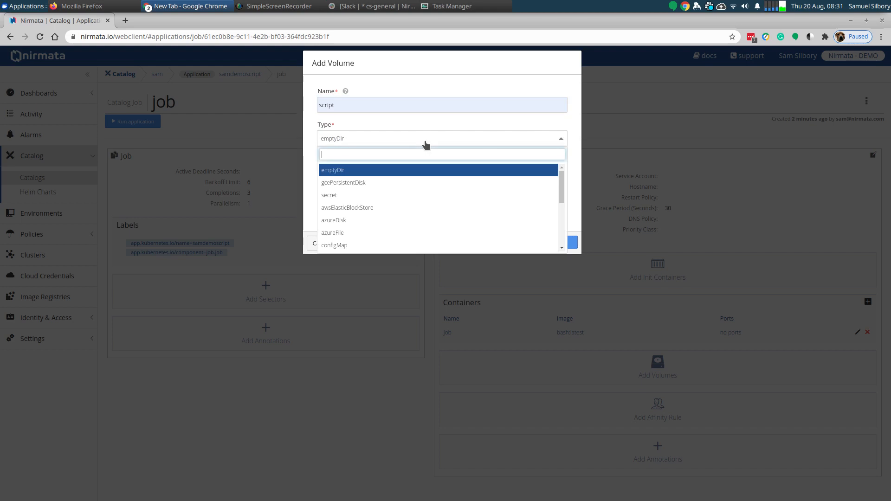
pyautogui.write('con')
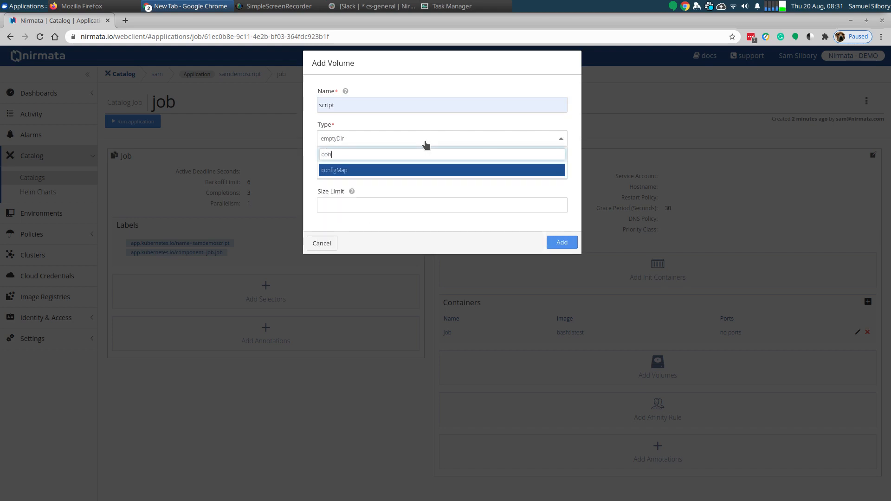
pyautogui.click(406, 169)
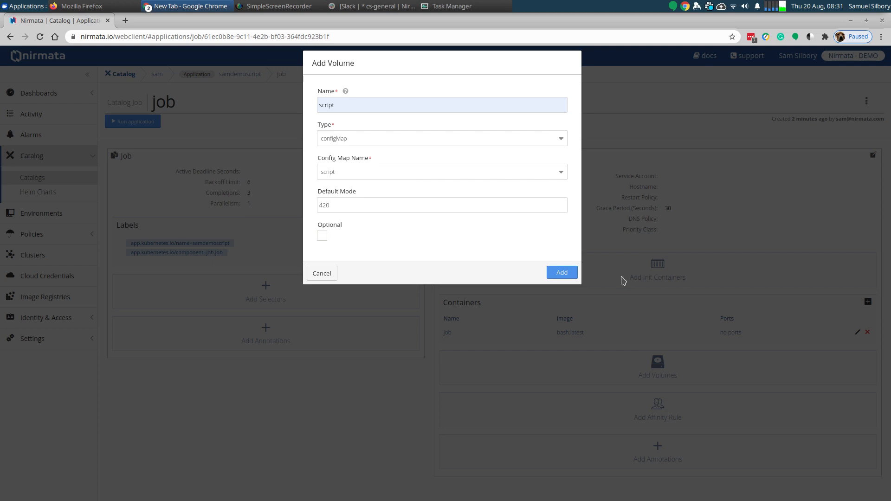
pyautogui.click(562, 273)
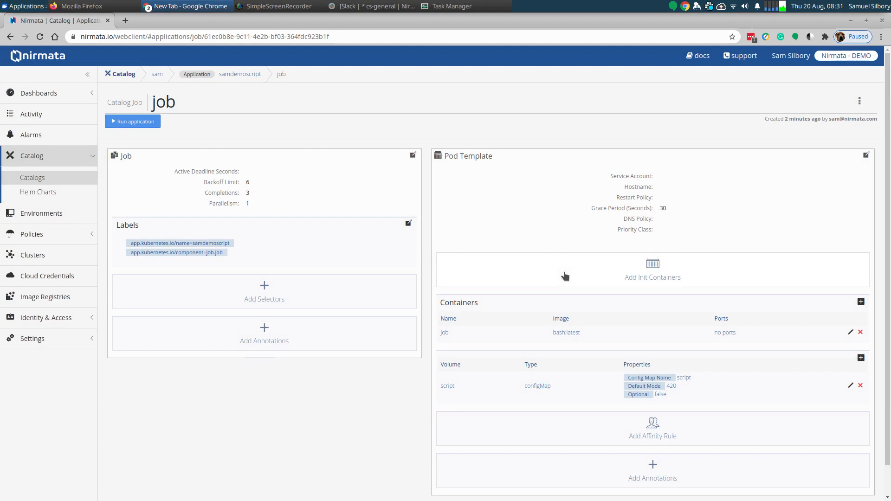
pyautogui.click(444, 333)
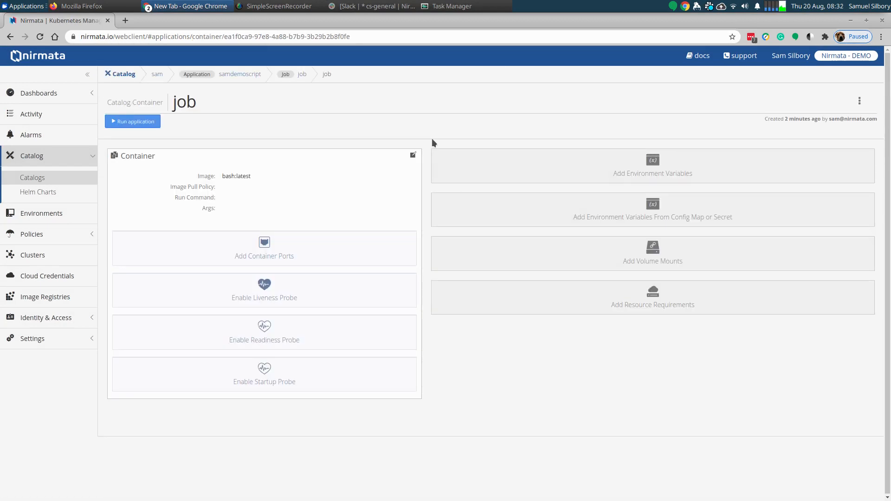
pyautogui.click(412, 157)
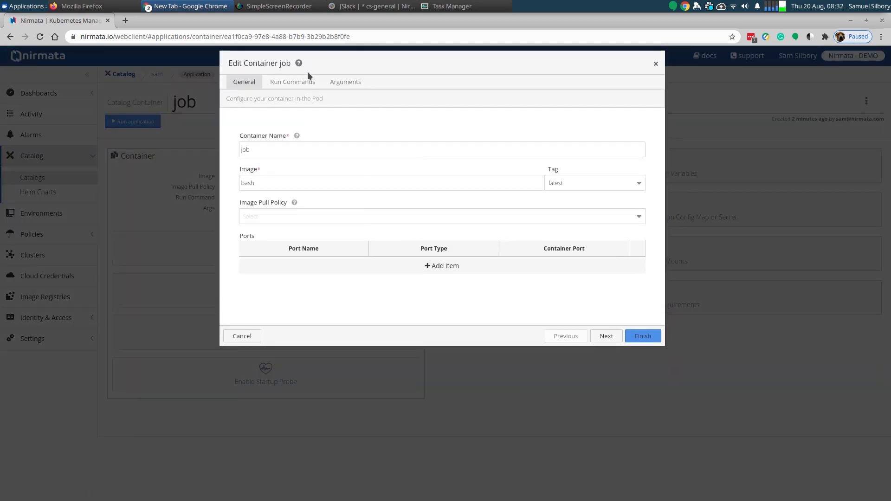
pyautogui.click(283, 84)
pyautogui.click(294, 147)
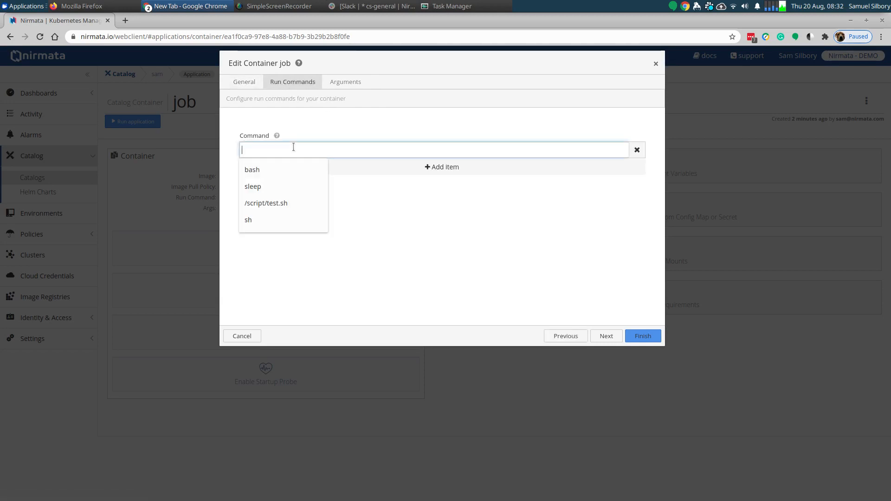
pyautogui.write('bash')
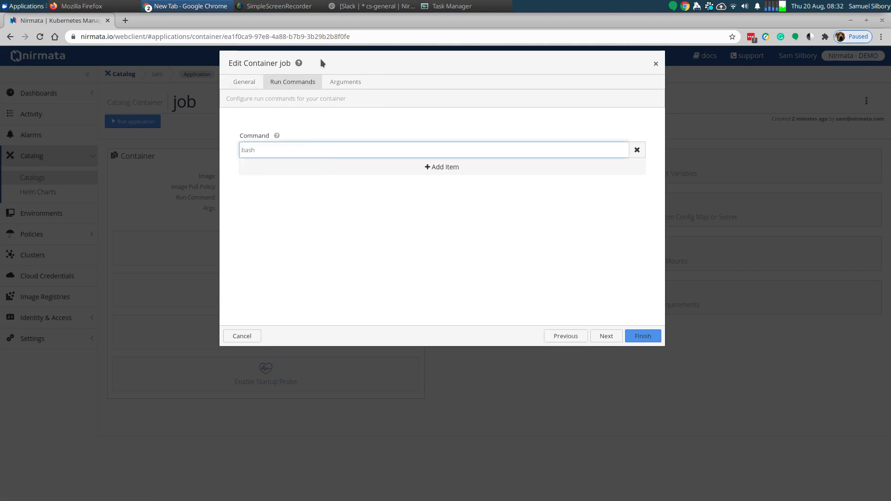
pyautogui.click(343, 84)
pyautogui.click(265, 157)
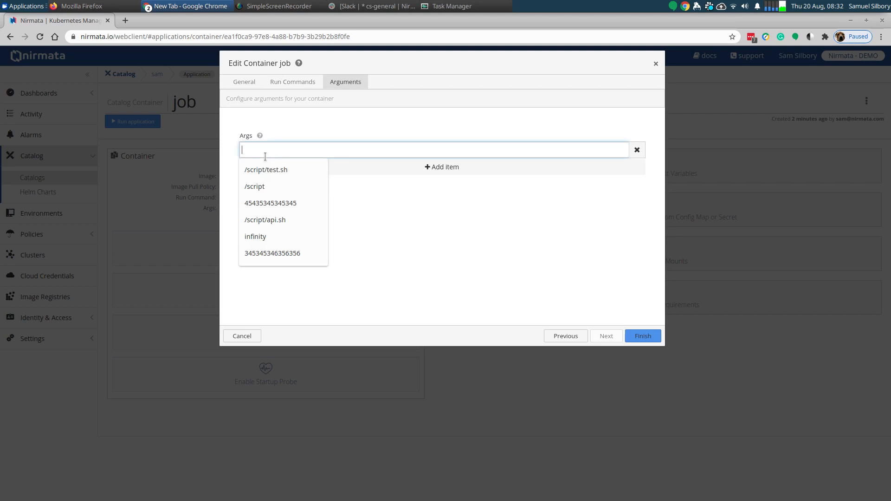
pyautogui.click(261, 174)
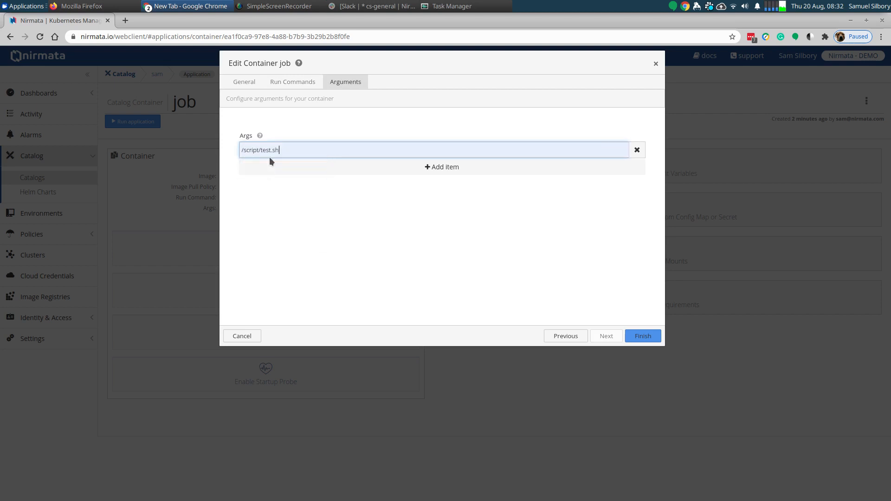
pyautogui.tripleClick(271, 150)
pyautogui.click(271, 150)
pyautogui.click(241, 337)
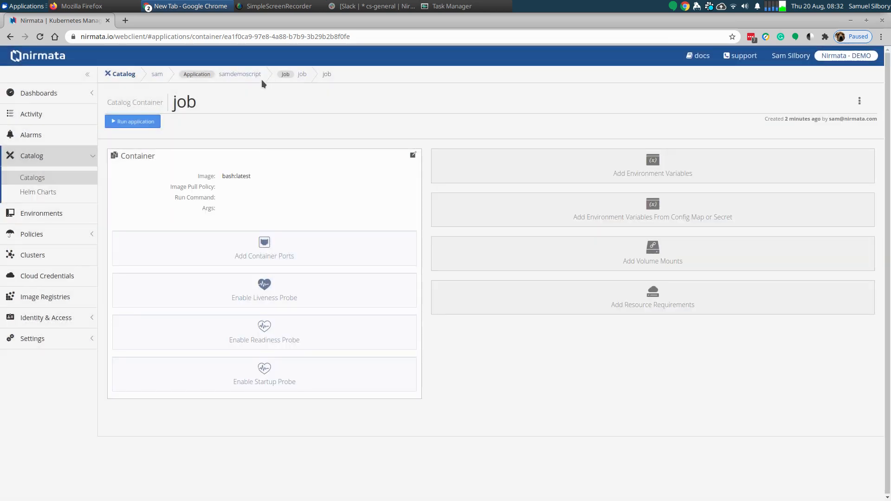
# - Check the data key of the script ConfigMap in samdemoscript and return to the job's page
pyautogui.click(300, 75)
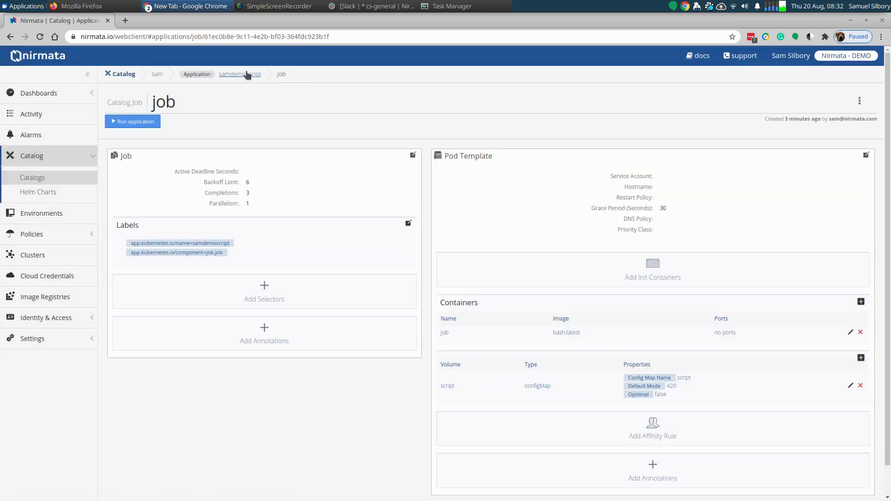
pyautogui.click(230, 74)
pyautogui.click(276, 160)
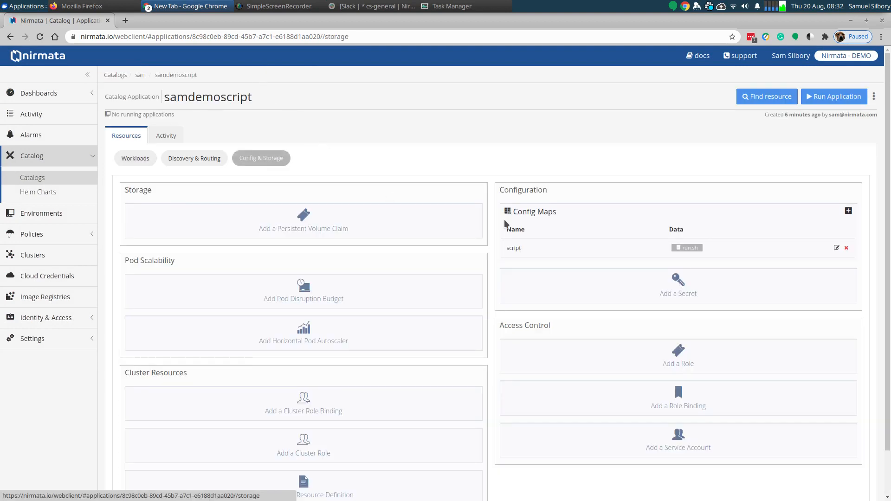
pyautogui.click(836, 249)
pyautogui.moveTo(400, 154); pyautogui.dragTo(388, 155)
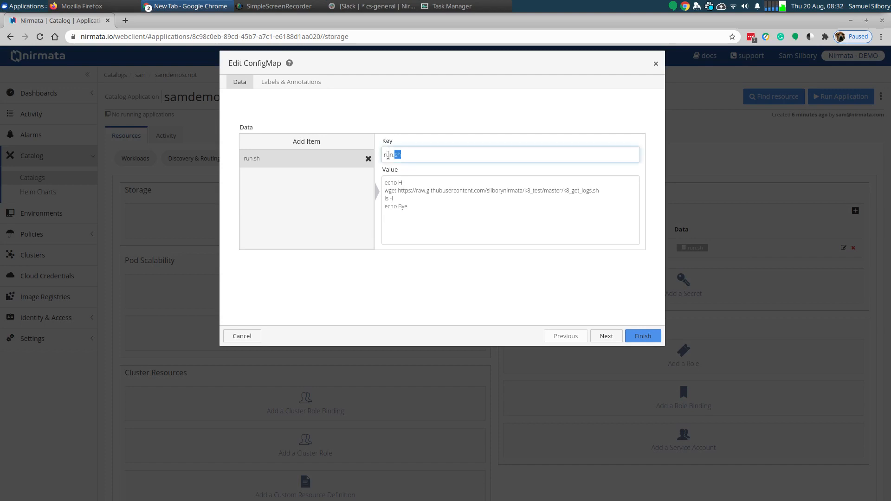
pyautogui.click(656, 64)
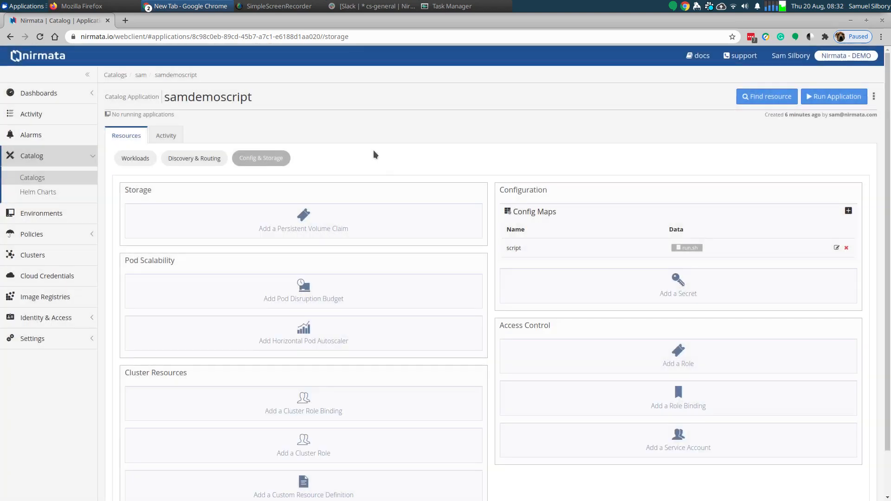
pyautogui.click(143, 158)
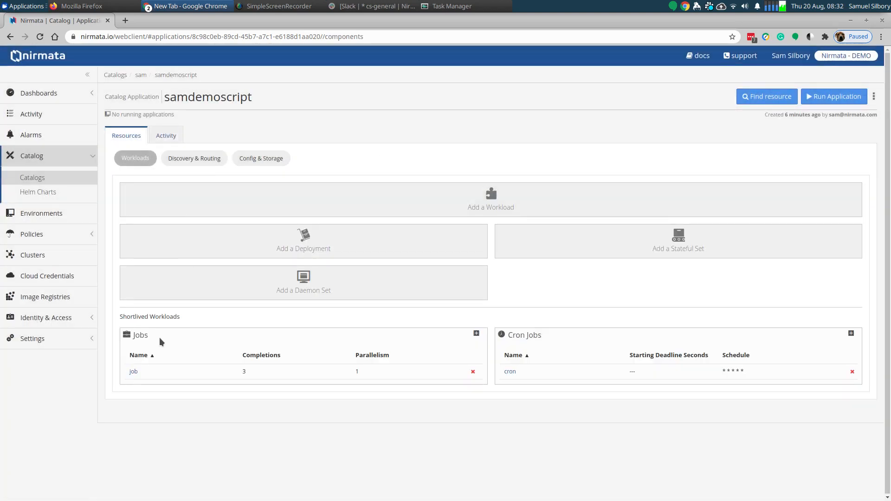
pyautogui.click(133, 371)
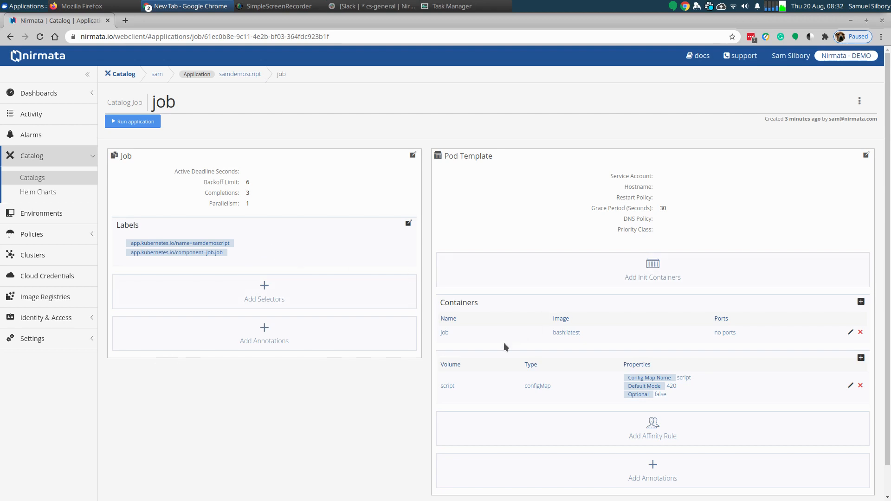
# - Edit the job's container named job and set its first argument to /script/run.sh
pyautogui.click(445, 333)
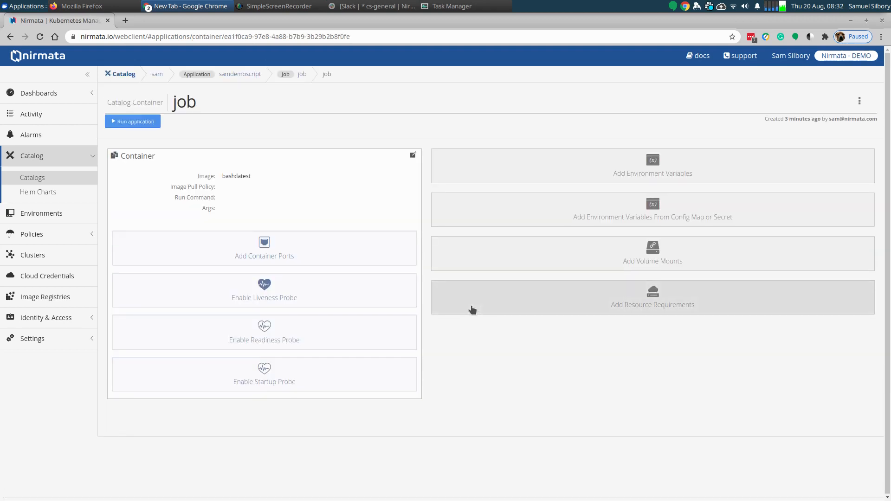
pyautogui.click(413, 155)
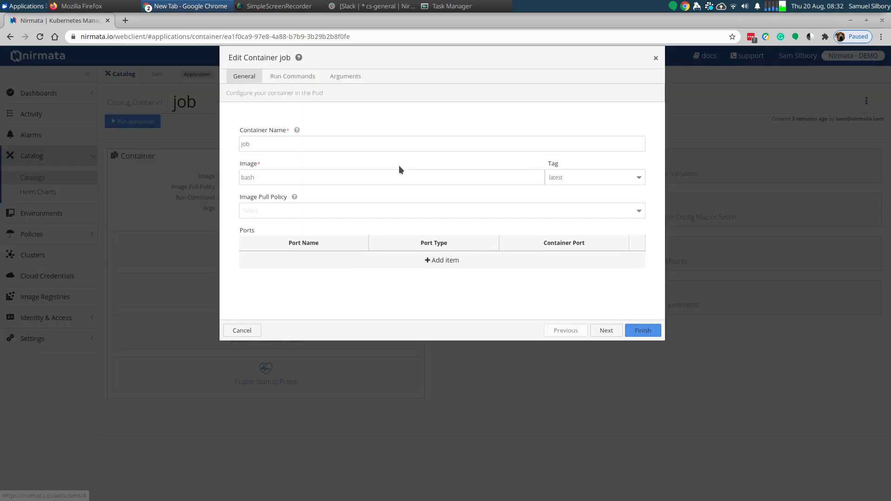
pyautogui.click(342, 87)
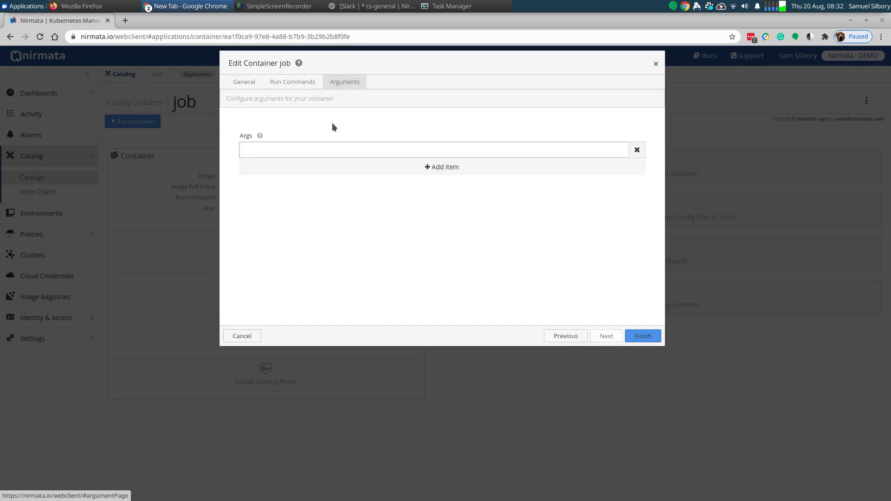
pyautogui.click(261, 149)
pyautogui.write('run.sh')
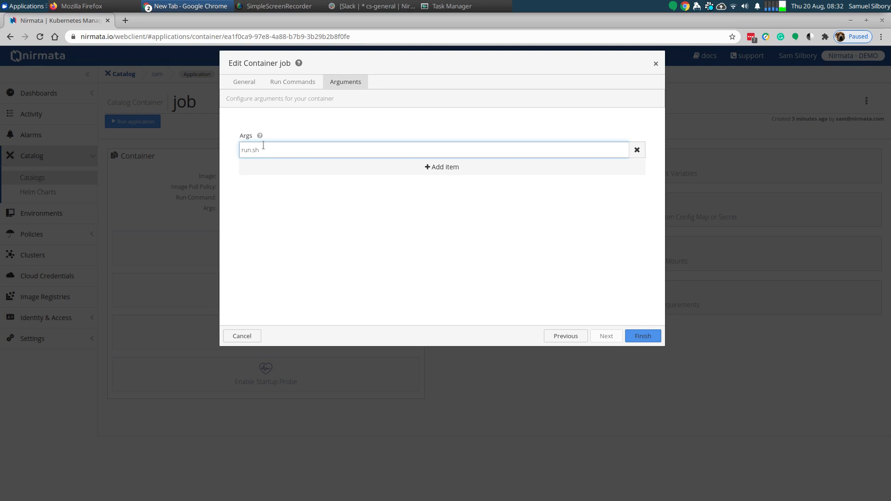
pyautogui.press('Home')
pyautogui.write('/script/')
# - Set the container's run command to bash, keep /script/run.sh as the only argument, and save the container
pyautogui.click(310, 84)
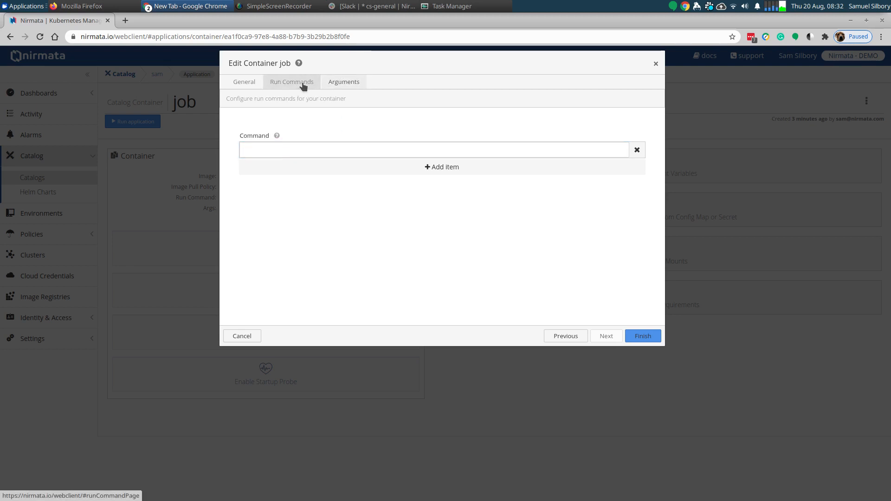
pyautogui.click(267, 148)
pyautogui.write('bash')
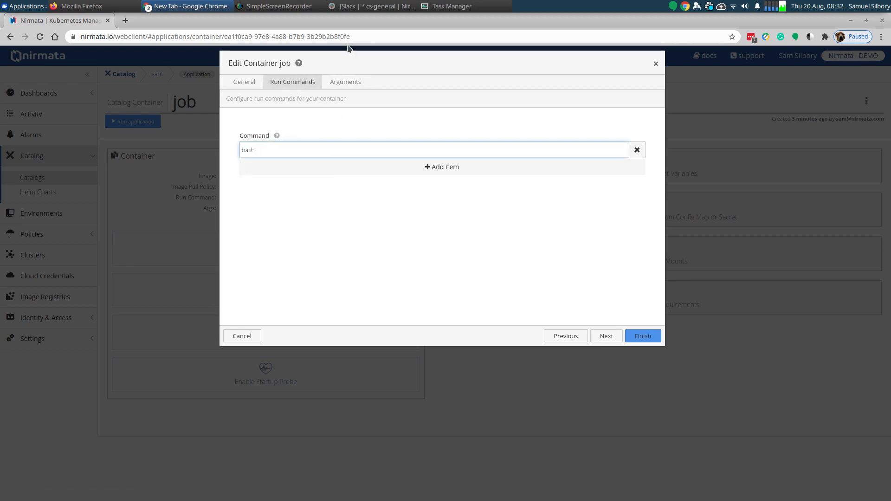
pyautogui.click(343, 84)
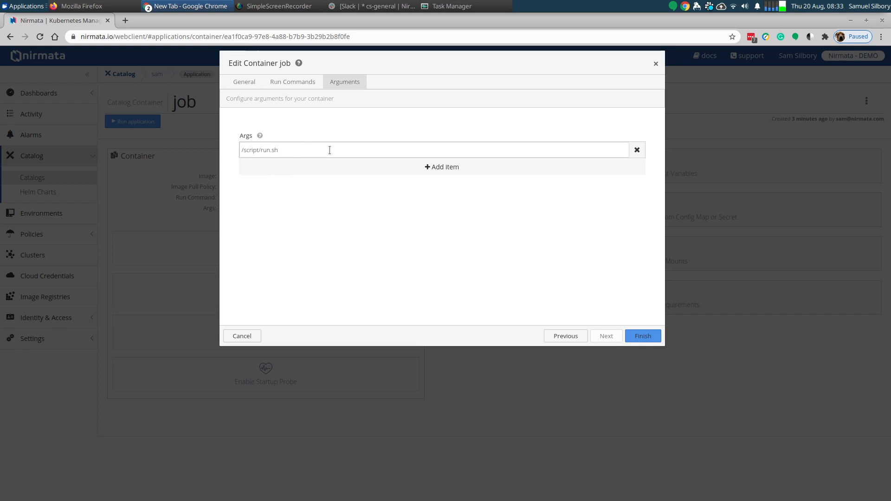
pyautogui.click(454, 167)
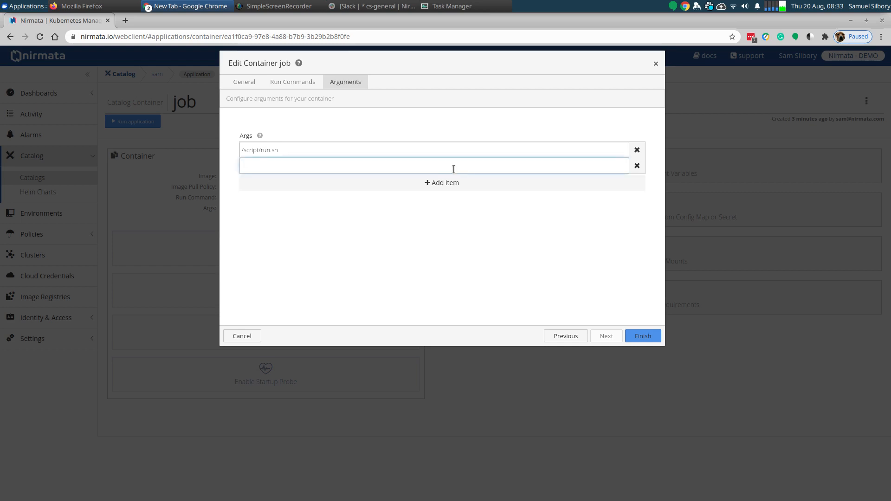
pyautogui.click(637, 165)
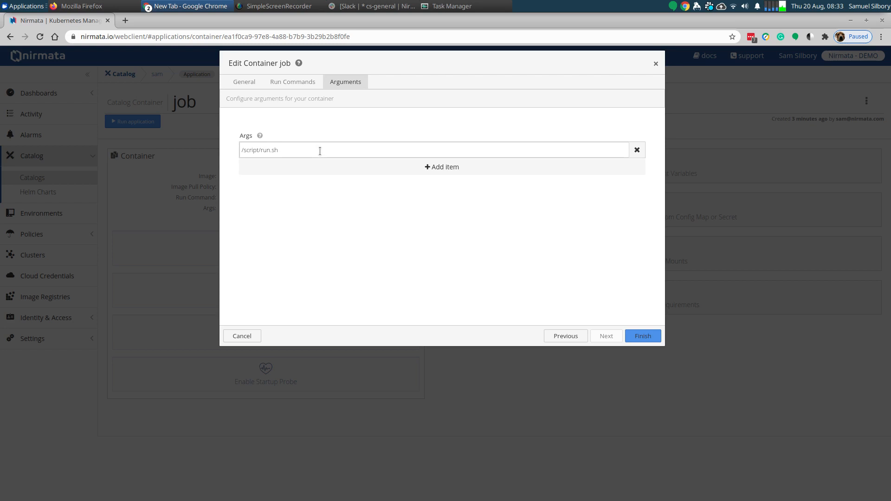
pyautogui.click(639, 335)
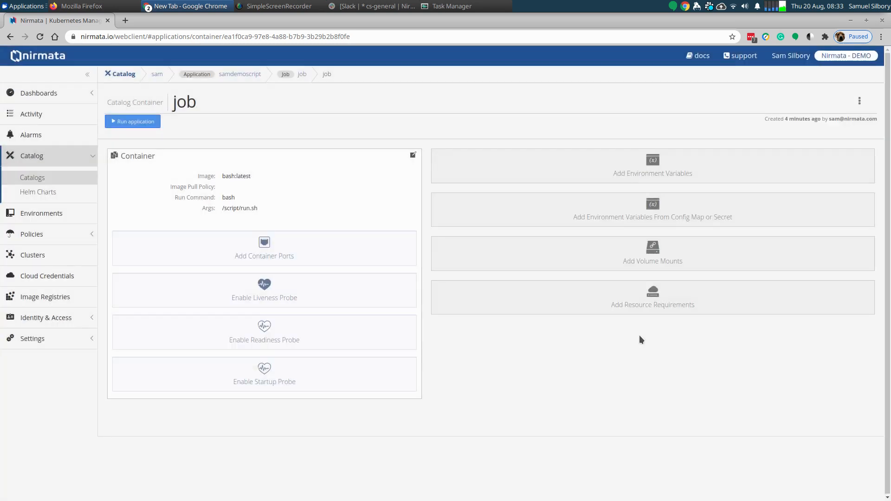
# - Add a volume mount to the container for the script volume with mount path /script
pyautogui.click(652, 253)
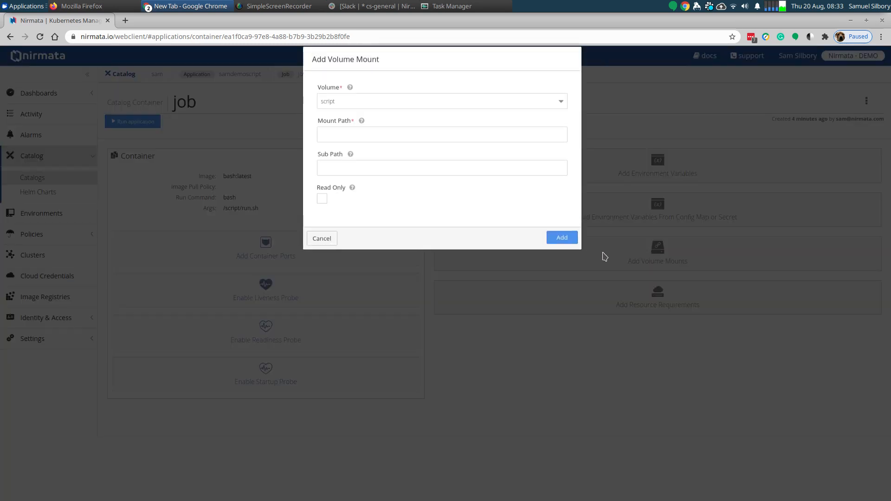
pyautogui.click(359, 108)
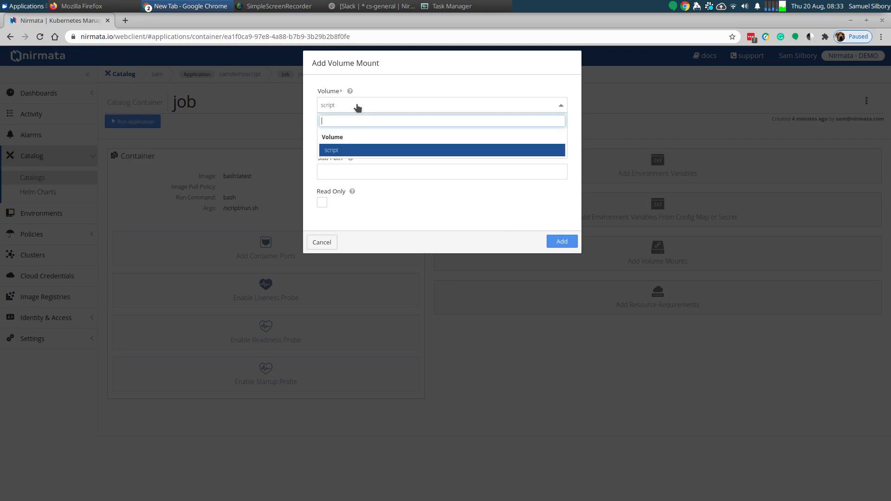
pyautogui.click(347, 150)
pyautogui.click(352, 137)
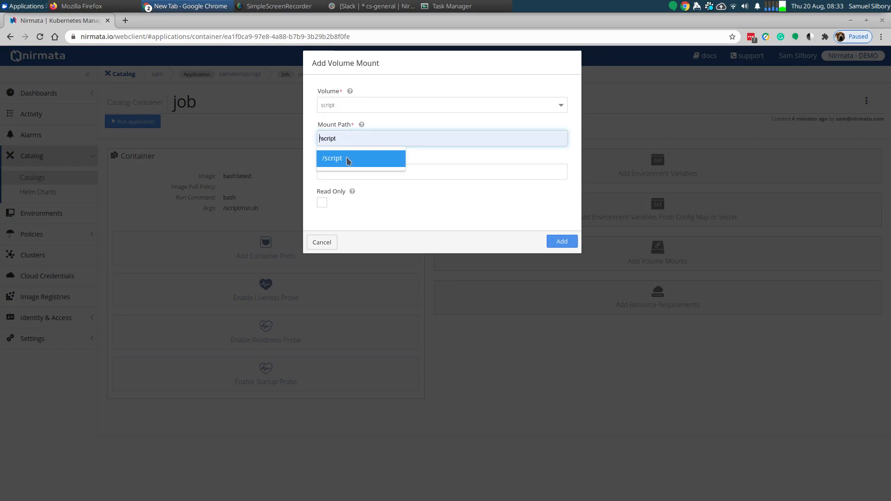
pyautogui.click(346, 157)
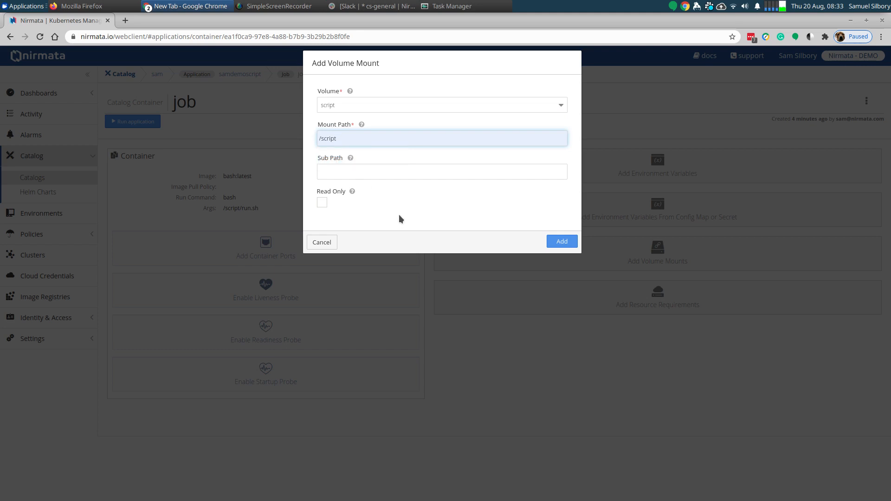
pyautogui.click(560, 242)
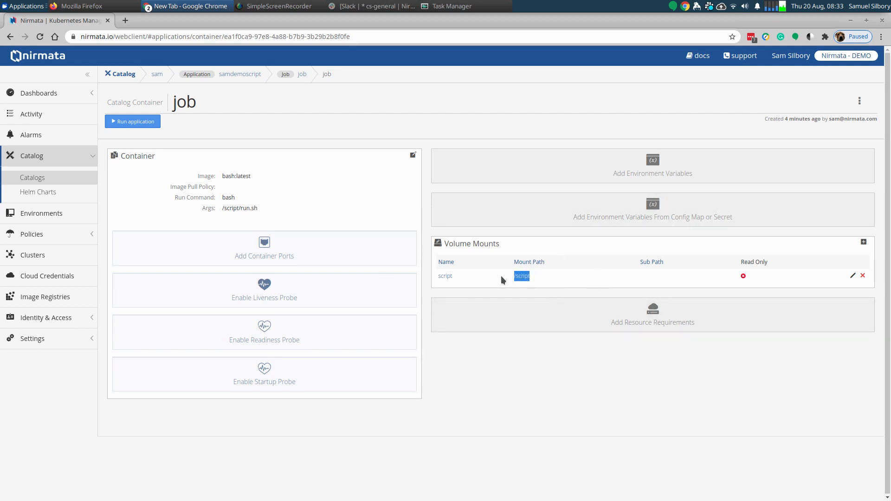
# - Compare the container's script argument with the volume's mount path and the run.sh file name
pyautogui.moveTo(220, 208); pyautogui.dragTo(256, 210)
pyautogui.click(257, 209)
pyautogui.doubleClick(247, 209)
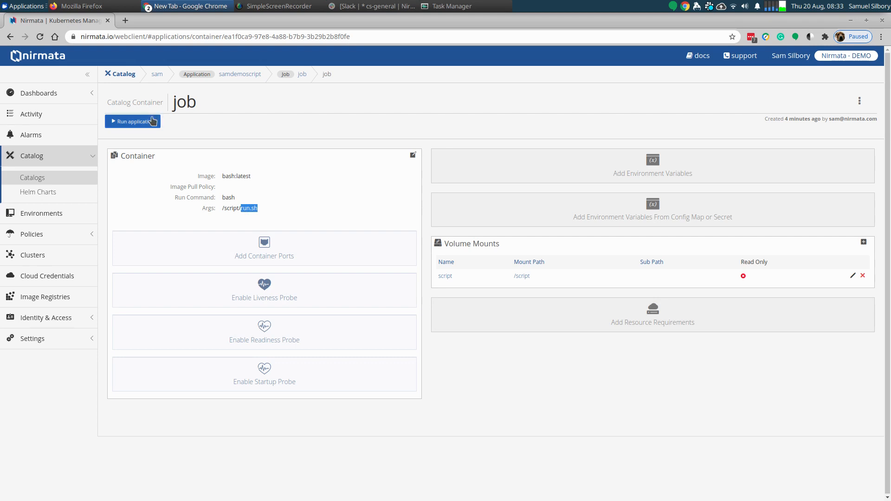
# - Run the samdemoscript application under the run name runscript in the default-prod-demo environment
pyautogui.click(134, 121)
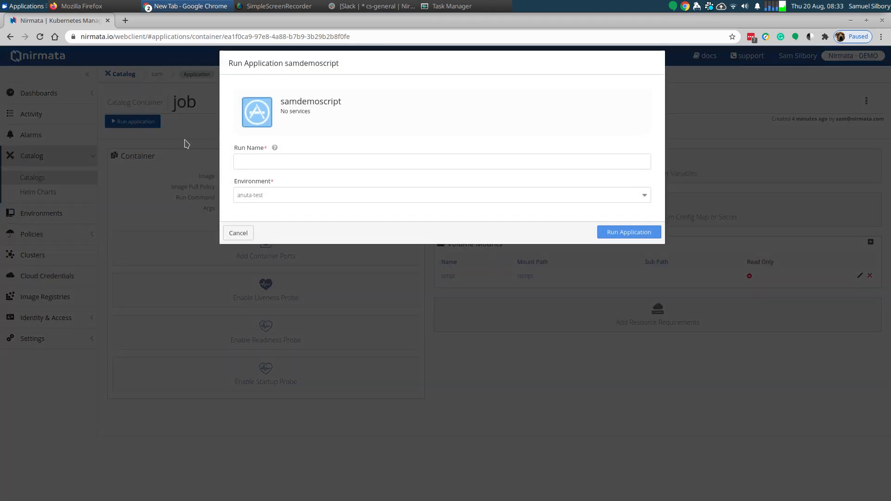
pyautogui.click(266, 163)
pyautogui.write('r')
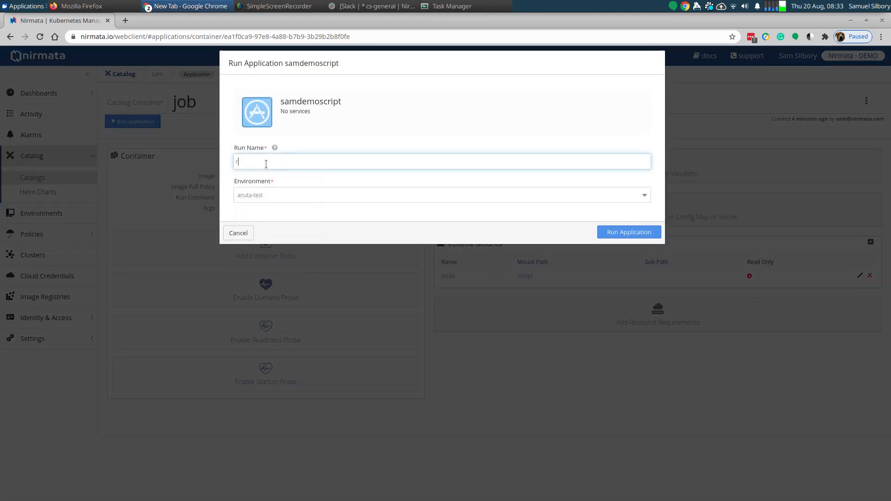
pyautogui.write('unscript')
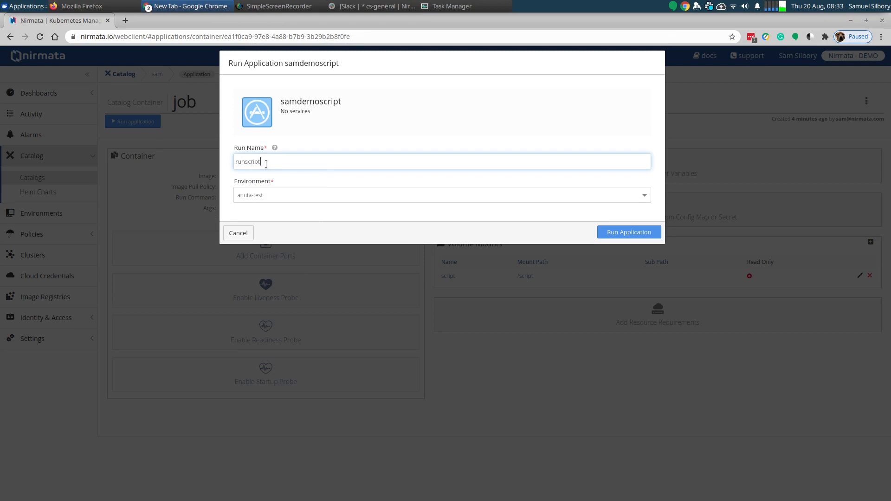
pyautogui.click(251, 195)
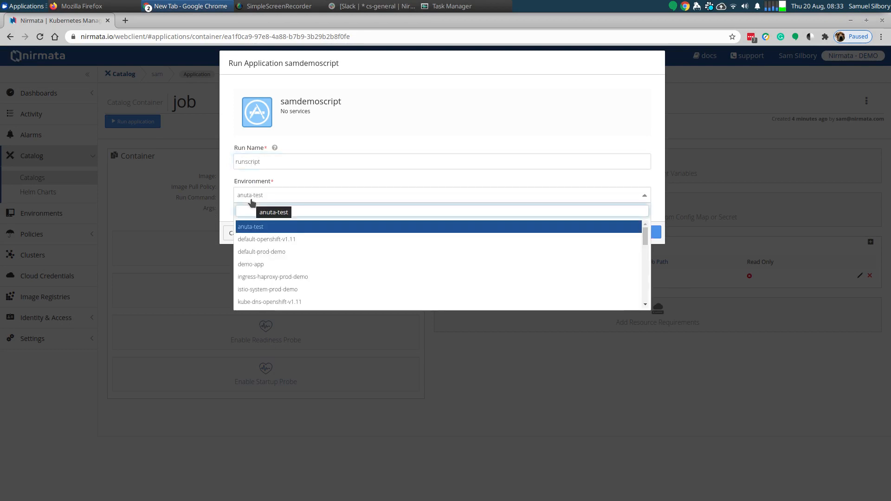
pyautogui.scroll(-3, 271, 262)
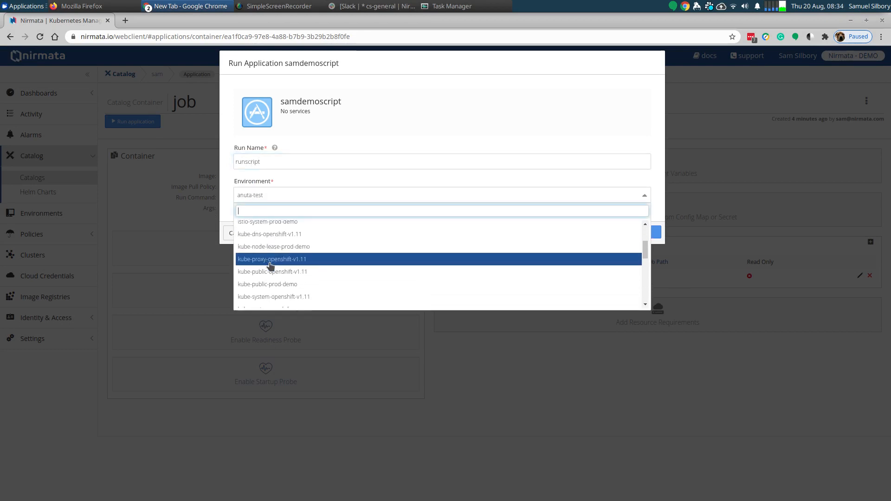
pyautogui.scroll(4, 271, 265)
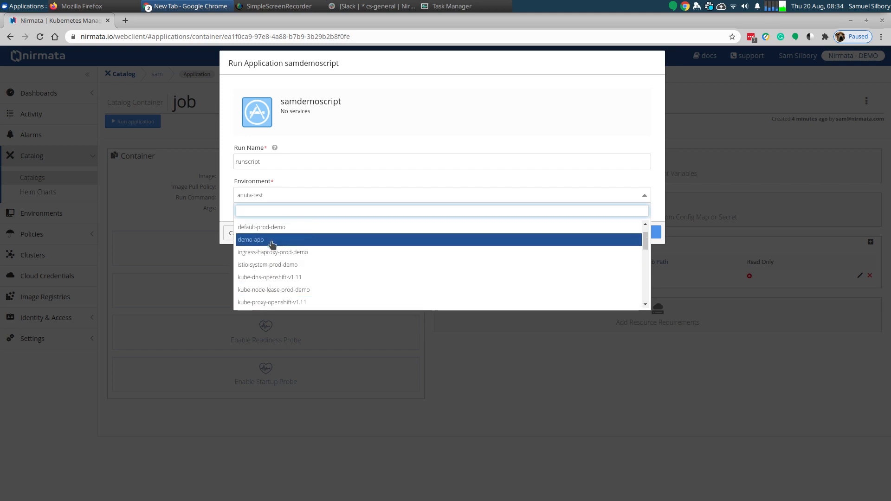
pyautogui.scroll(-4, 274, 242)
pyautogui.scroll(2, 274, 246)
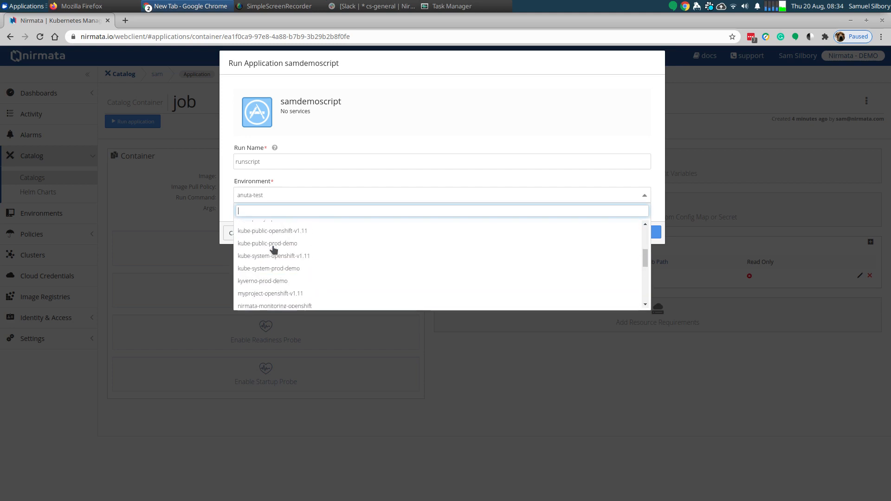
pyautogui.scroll(2, 274, 250)
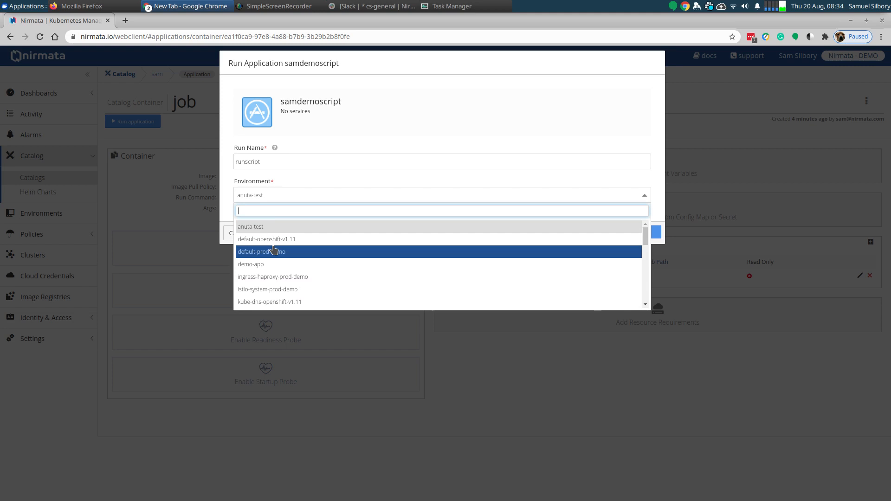
pyautogui.click(274, 251)
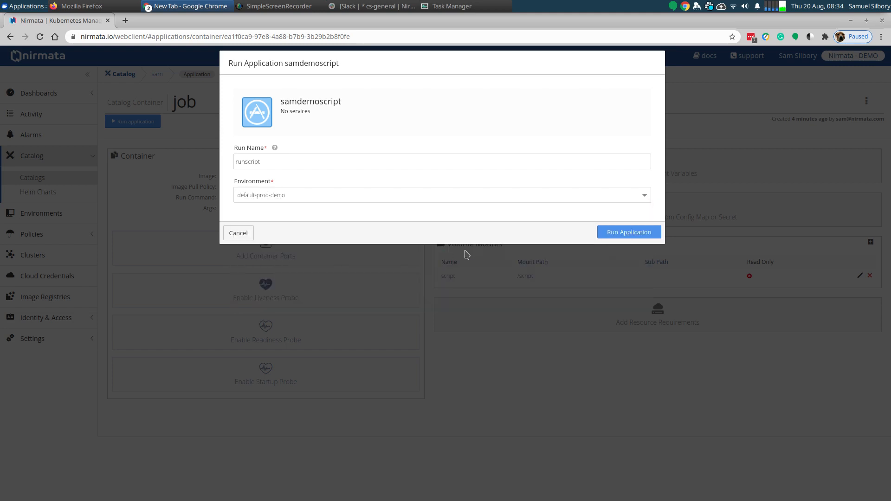
pyautogui.click(618, 235)
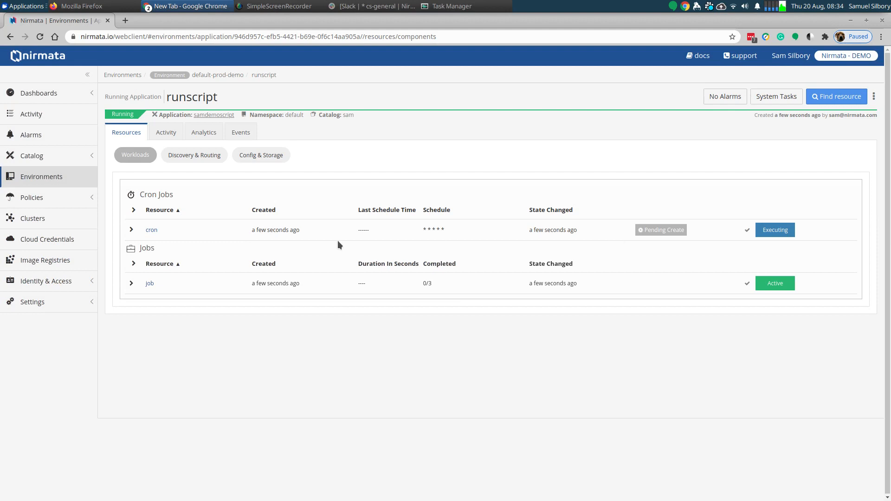
# - Expand the cron and job workloads of runscript and open the container logs of pod job-dgr2f
pyautogui.click(132, 229)
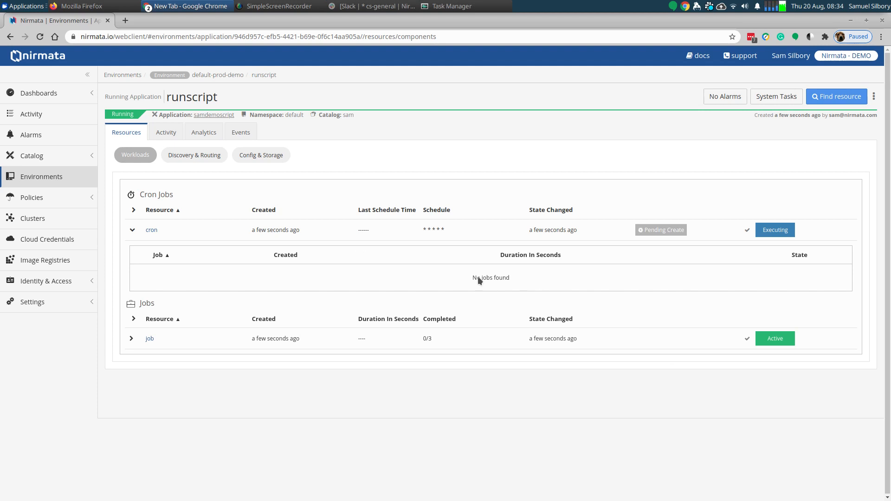
pyautogui.click(131, 338)
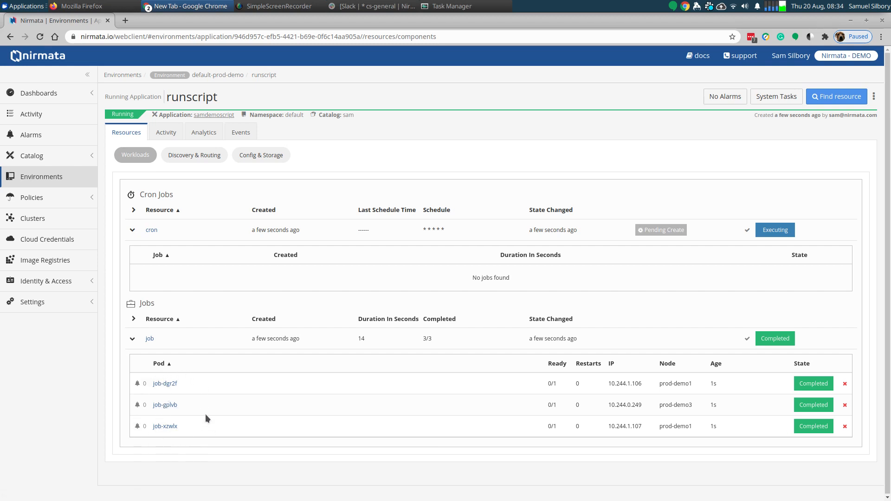
pyautogui.click(166, 384)
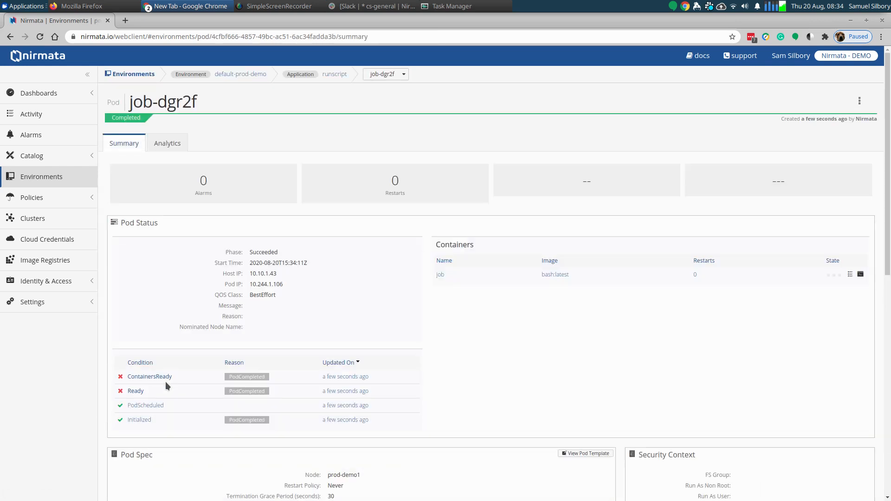
pyautogui.click(851, 275)
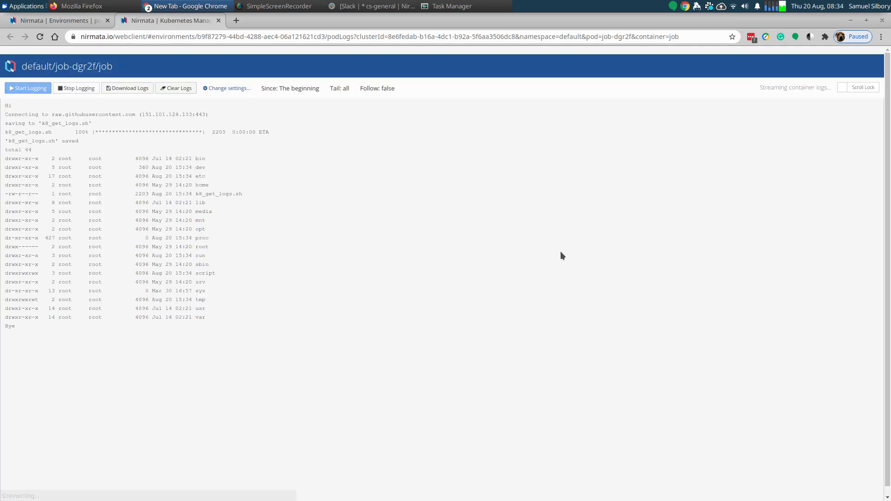
# - Examine the log for the script's greeting, the wget download, the directory listing with k8_get_logs.sh, and the closing line
pyautogui.doubleClick(7, 107)
pyautogui.click(6, 114)
pyautogui.moveTo(6, 113); pyautogui.dragTo(80, 142)
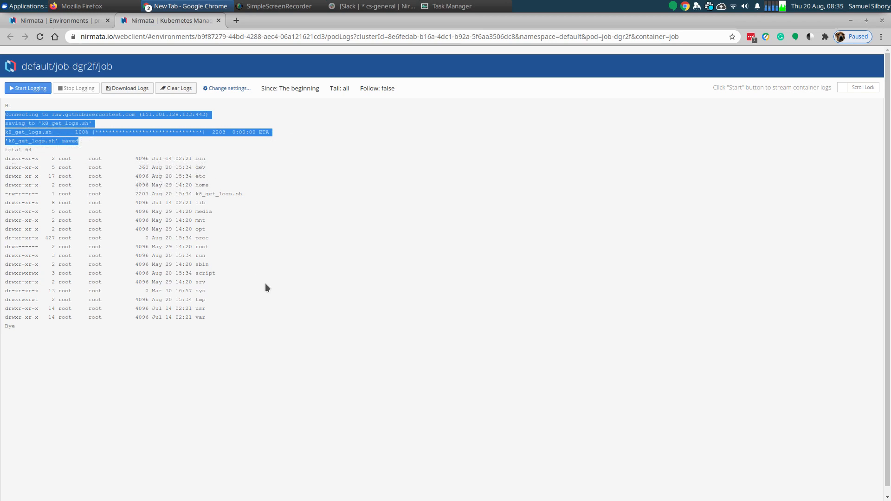
pyautogui.moveTo(212, 316); pyautogui.dragTo(110, 194)
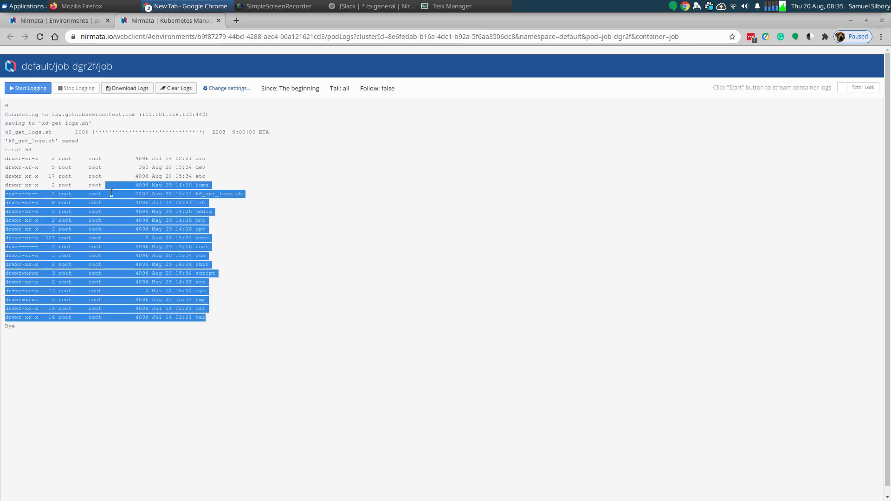
pyautogui.doubleClick(213, 194)
pyautogui.tripleClick(213, 194)
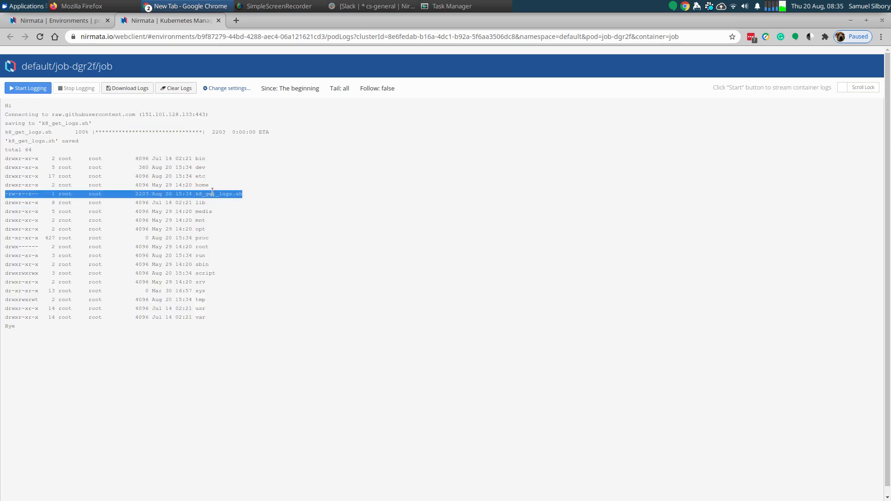
pyautogui.click(10, 319)
pyautogui.doubleClick(9, 326)
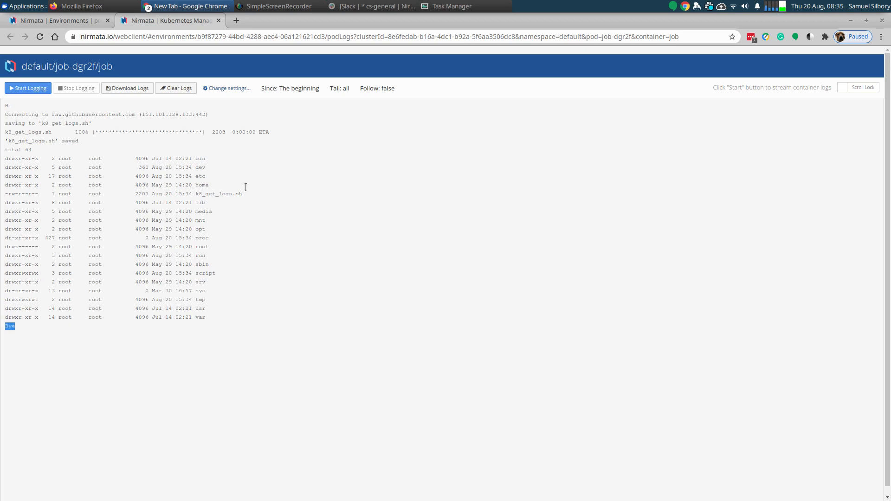
# - Close the container logs, return to the runscript application and check the cron job's schedule
pyautogui.click(219, 21)
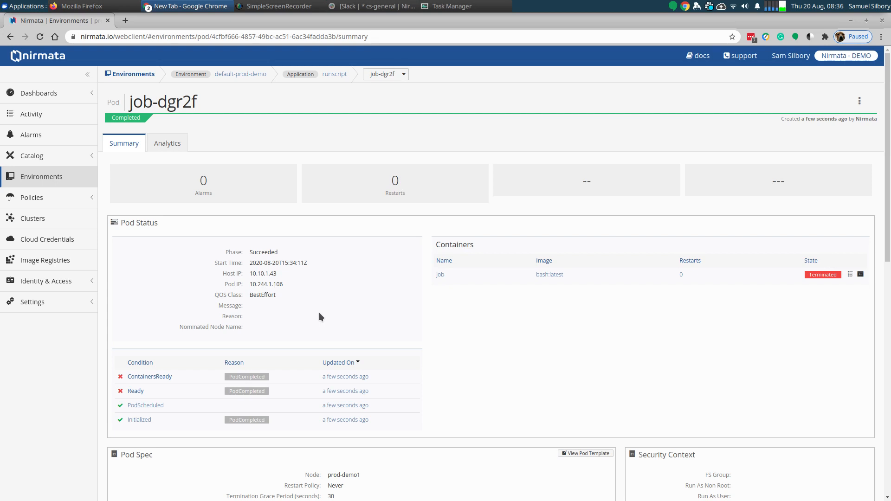
pyautogui.click(330, 74)
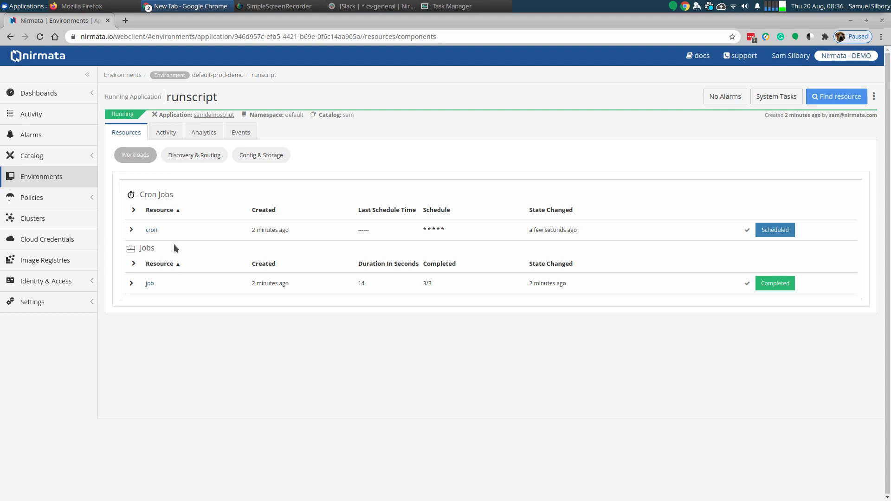
pyautogui.tripleClick(427, 229)
pyautogui.click(290, 4)
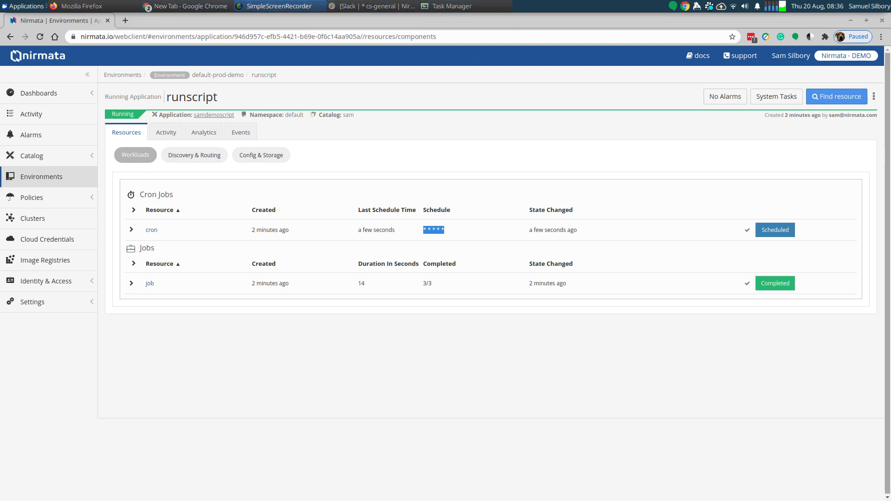